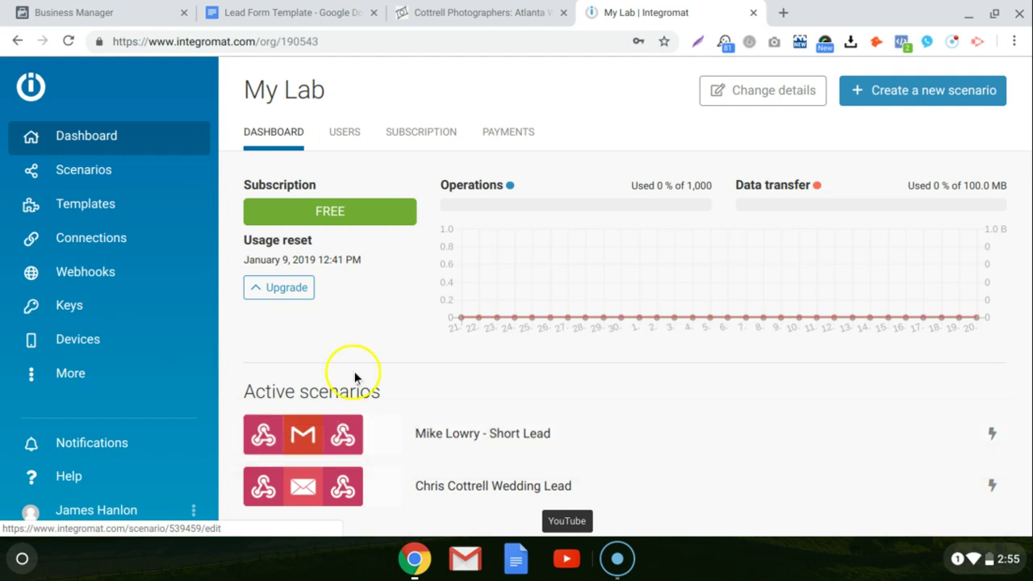
- Create a new scenario using the Facebook Lead Ads and Email services and continue to the editor
click(932, 93)
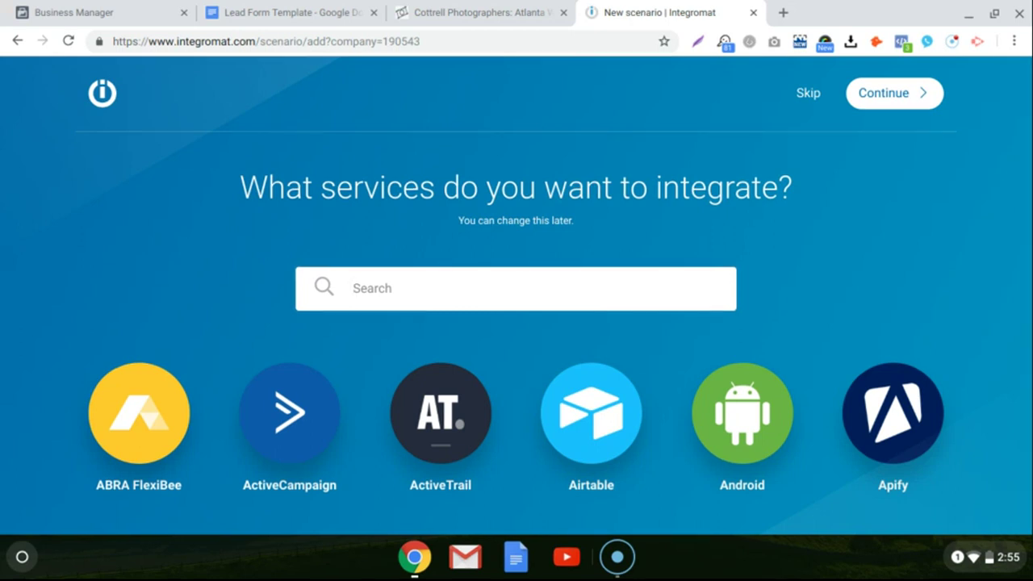
text(faceboo)
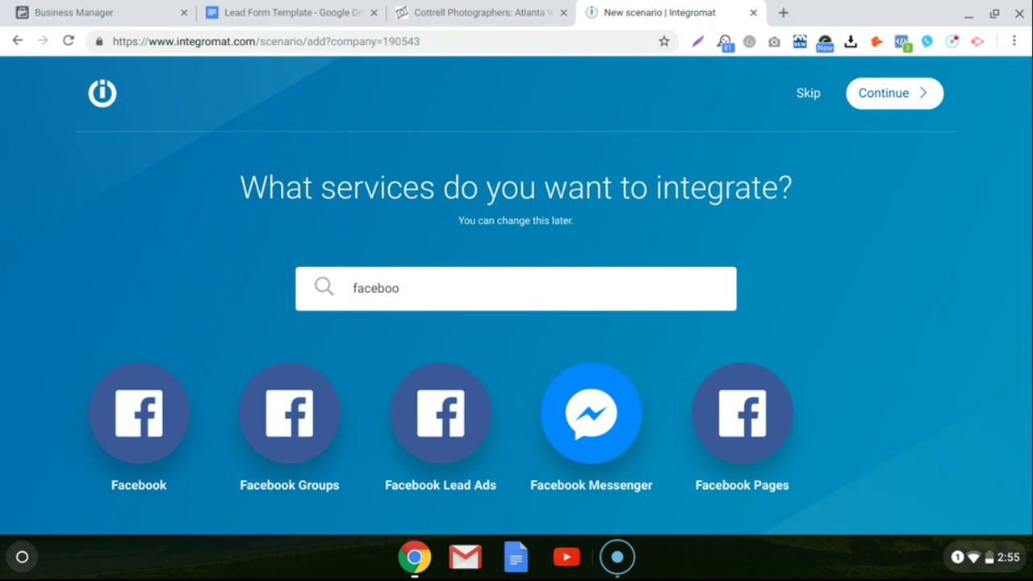
click(484, 422)
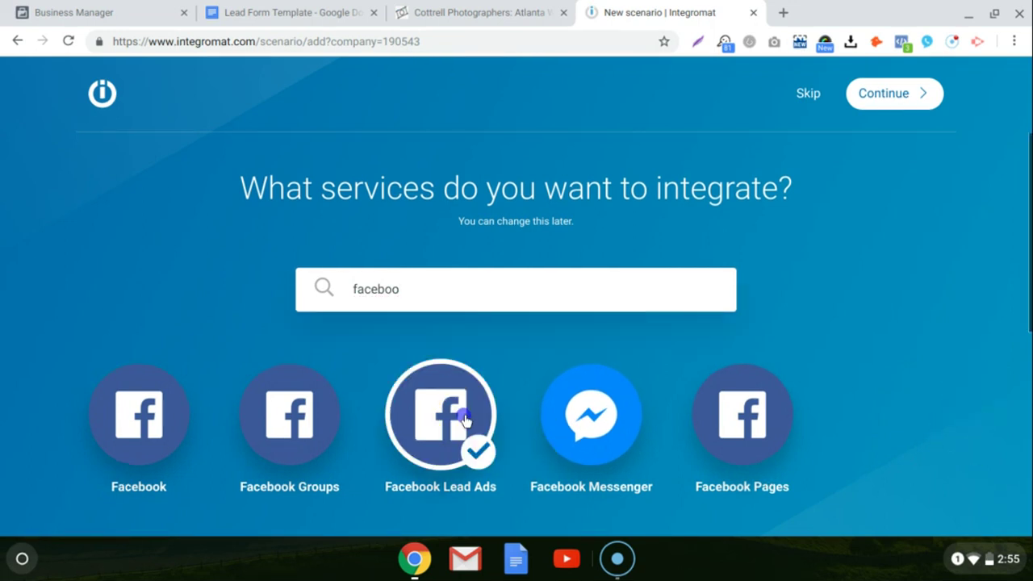
click(401, 288)
key(BackSpace)
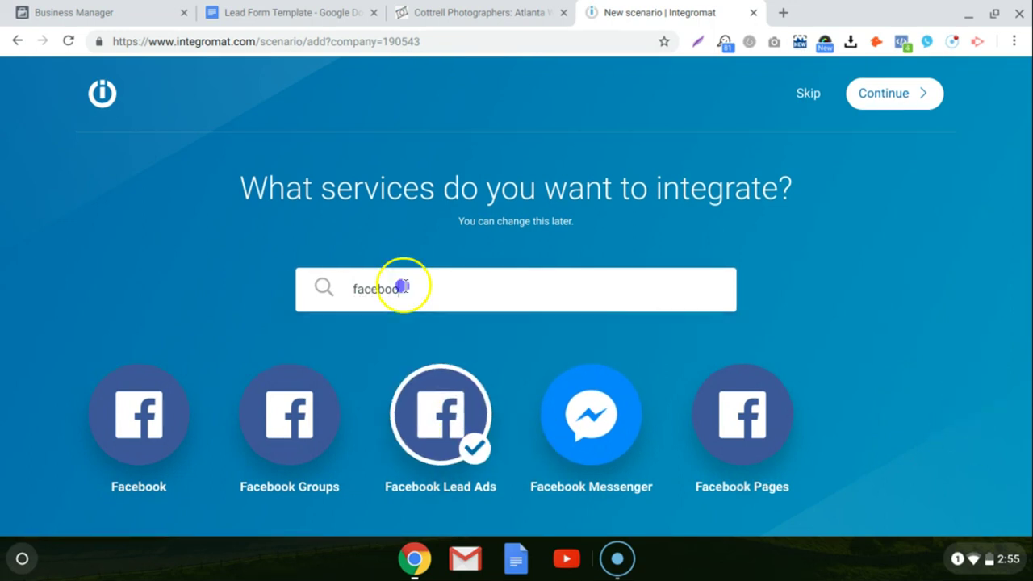
key(BackSpace)
key(BackSpace)
key(BackSpace)
key(BackSpace)
key(BackSpace)
key(BackSpace)
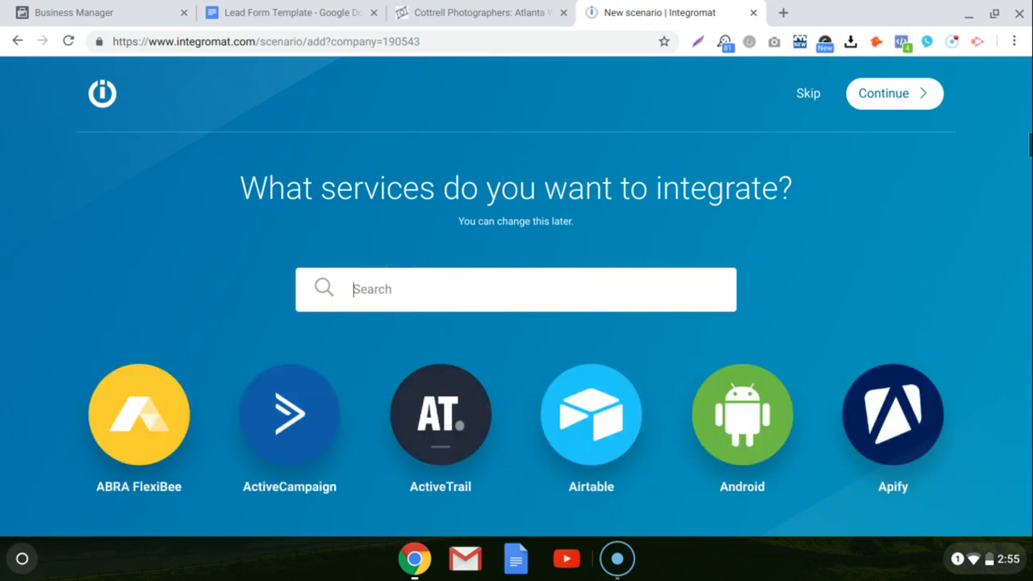
text(email)
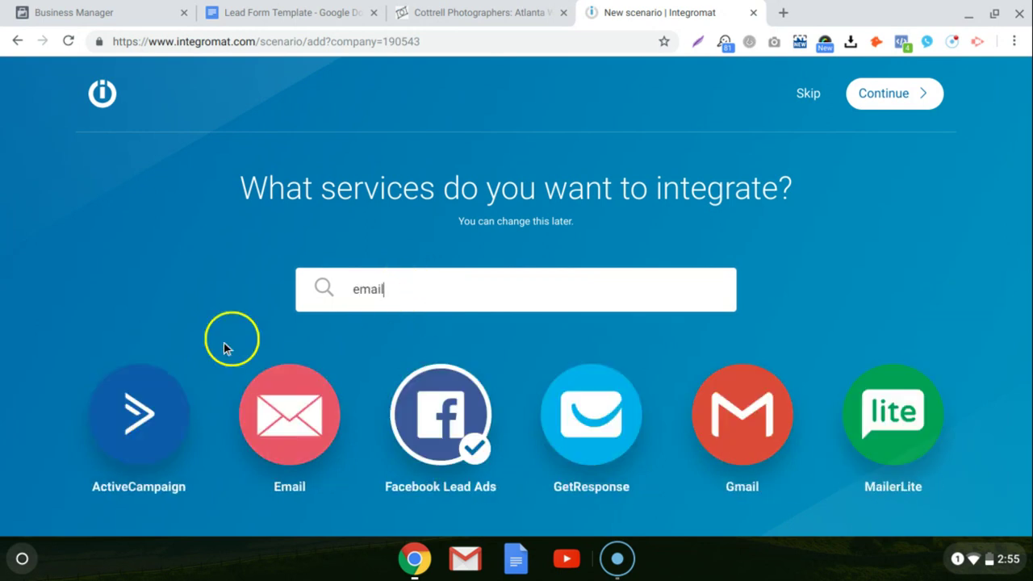
click(264, 417)
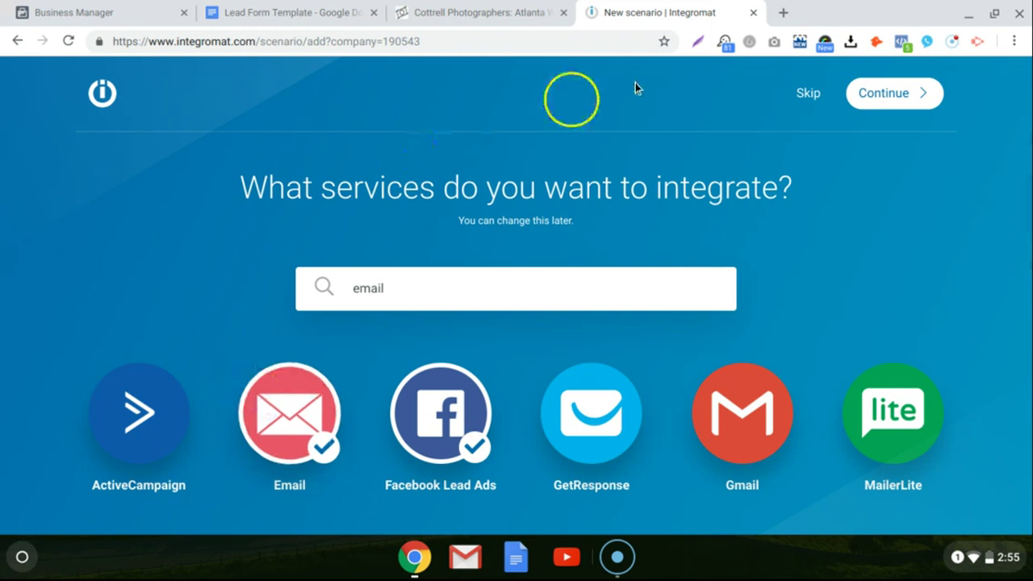
click(887, 92)
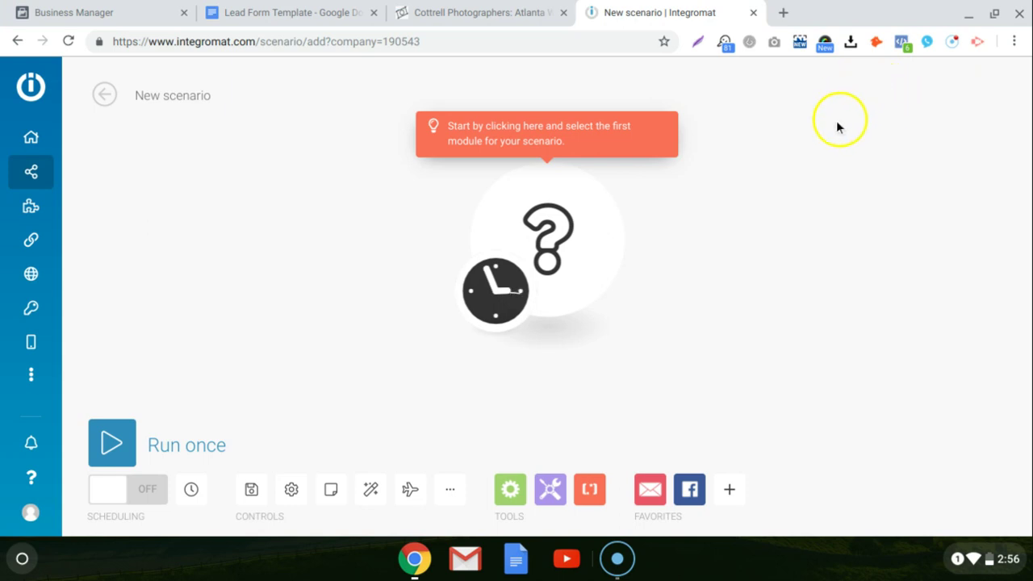
- Make the first module a Facebook Lead Ads 'Watch form filling' trigger
click(553, 236)
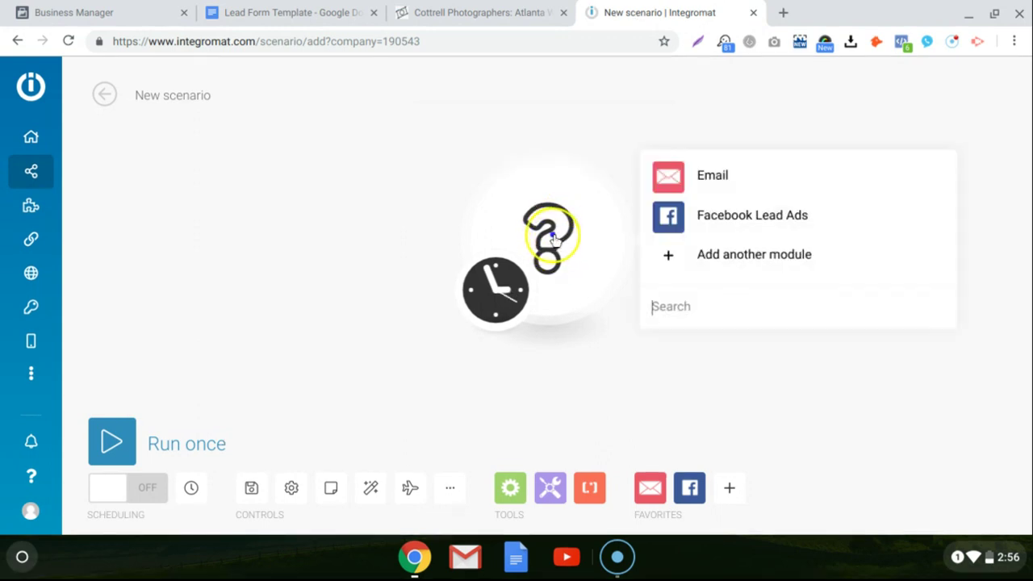
click(707, 223)
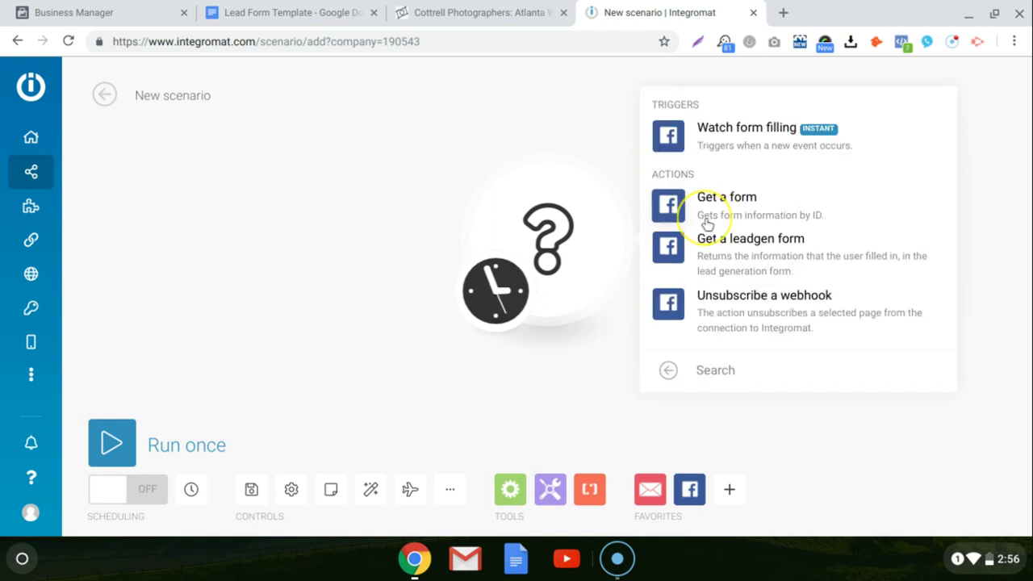
click(705, 223)
click(669, 208)
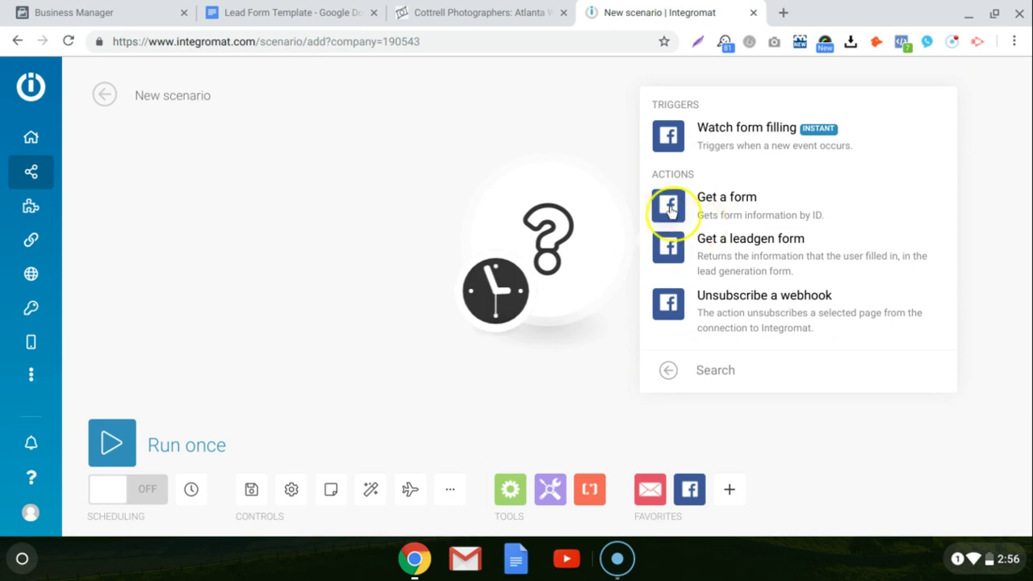
click(747, 129)
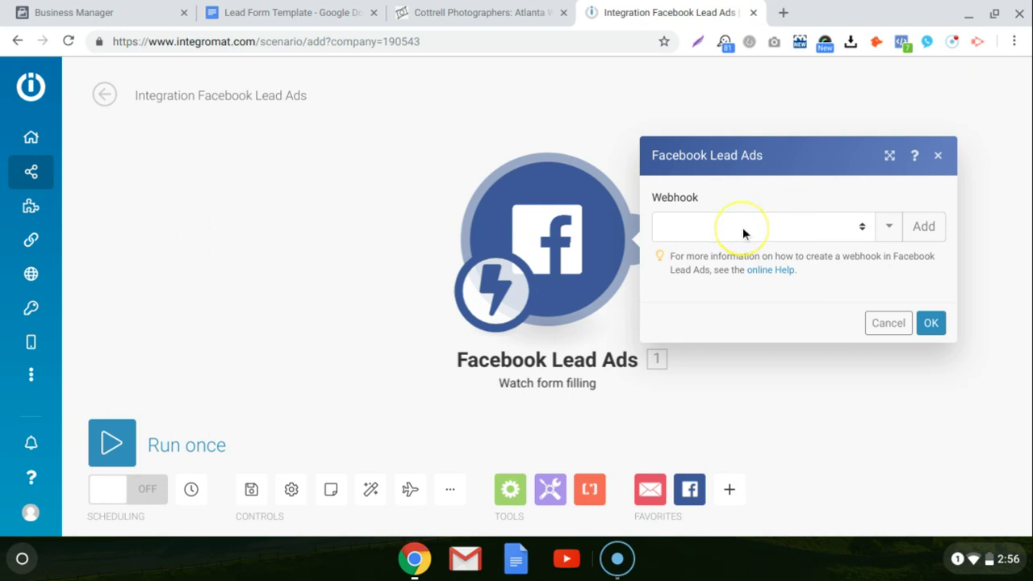
- Add a new webhook with a new Facebook account connection and authorize it
click(932, 226)
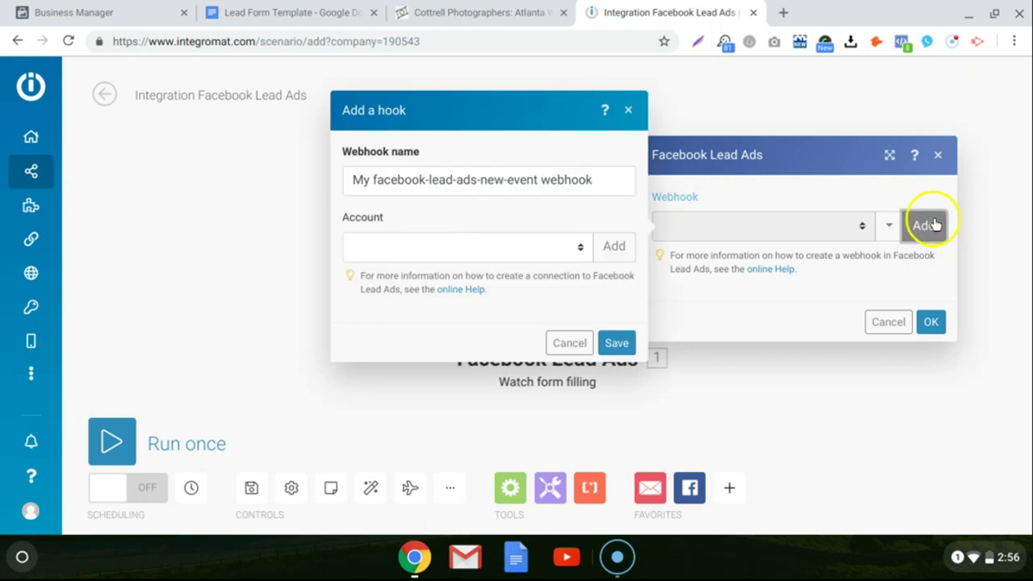
click(616, 247)
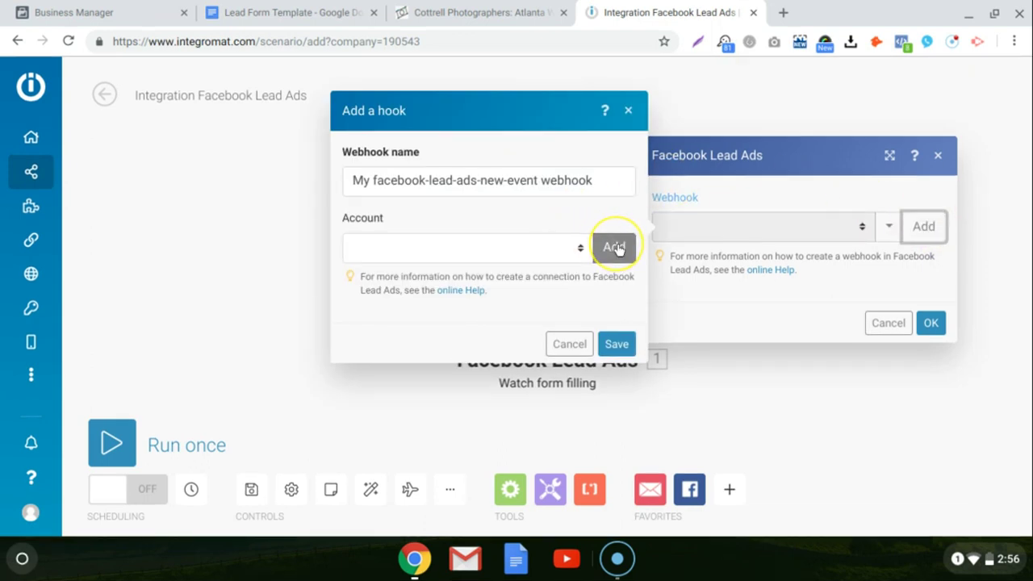
click(614, 249)
click(614, 251)
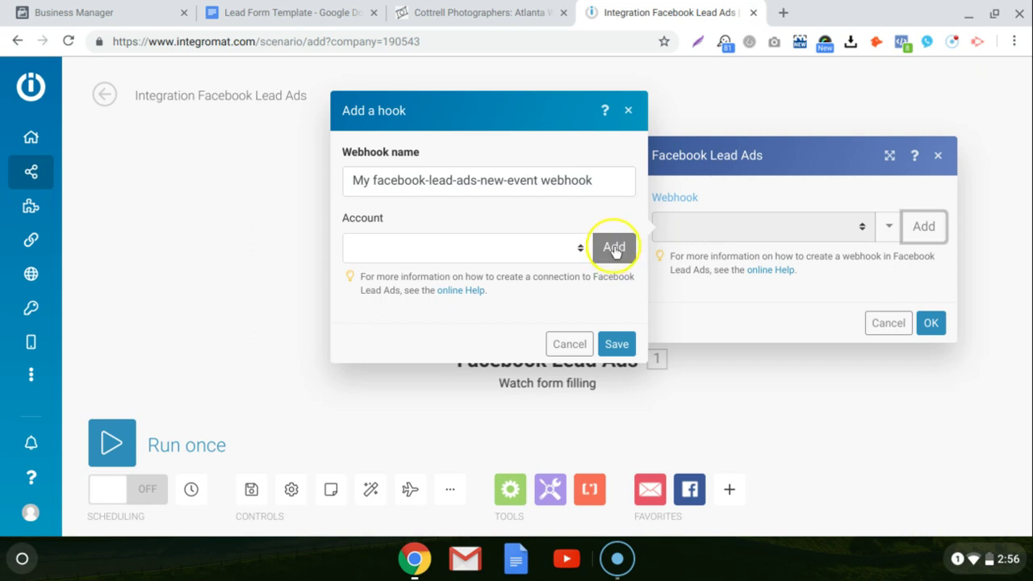
click(614, 248)
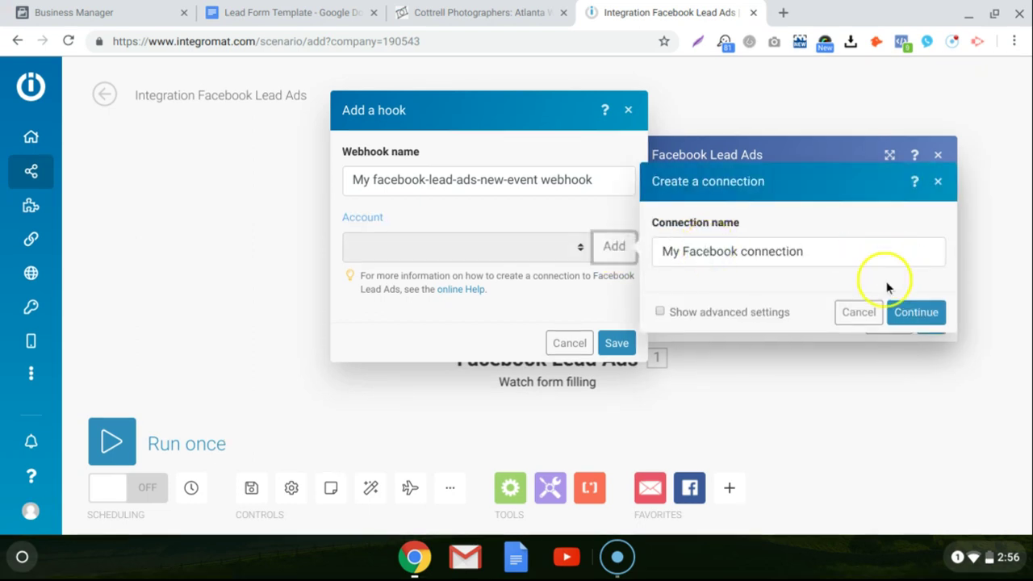
click(923, 312)
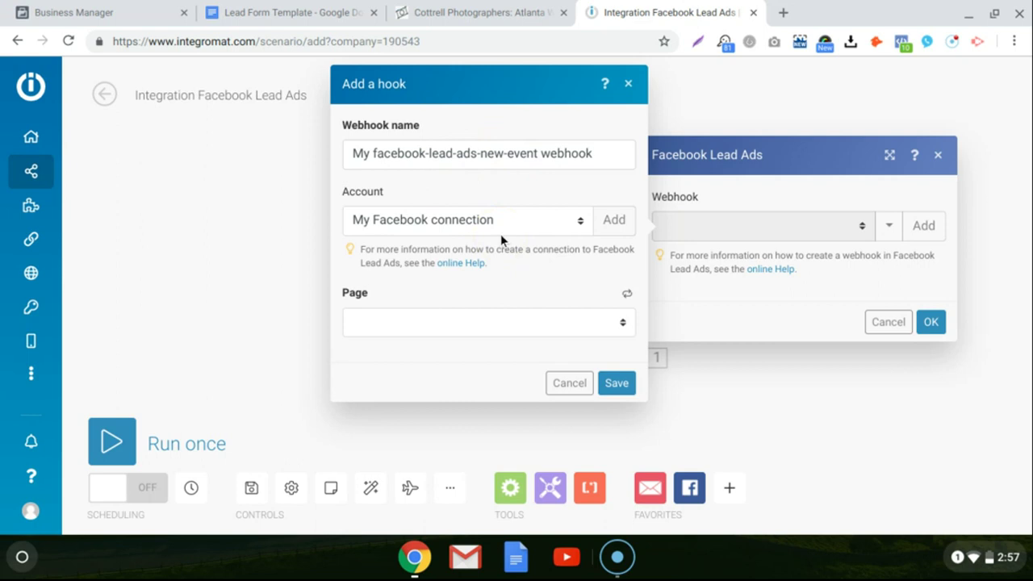
click(500, 234)
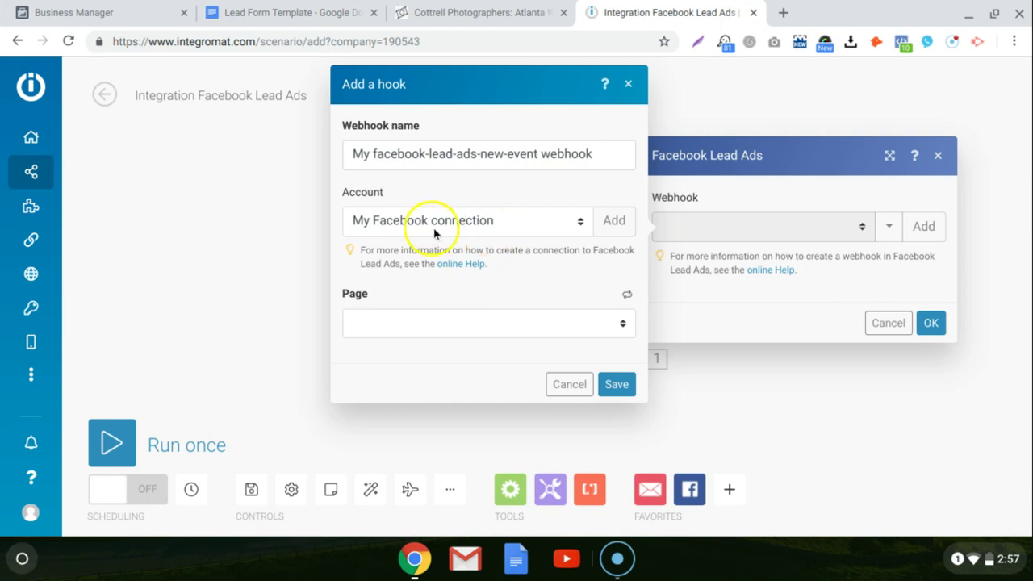
- Point the webhook at the Cottrell Photographers page's Mini Session form and save it
click(570, 325)
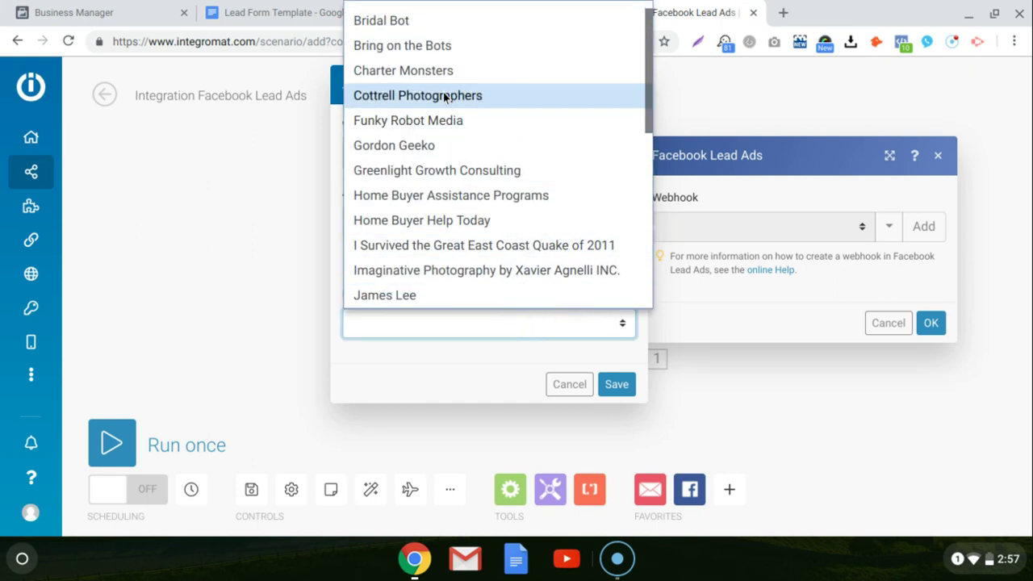
click(446, 98)
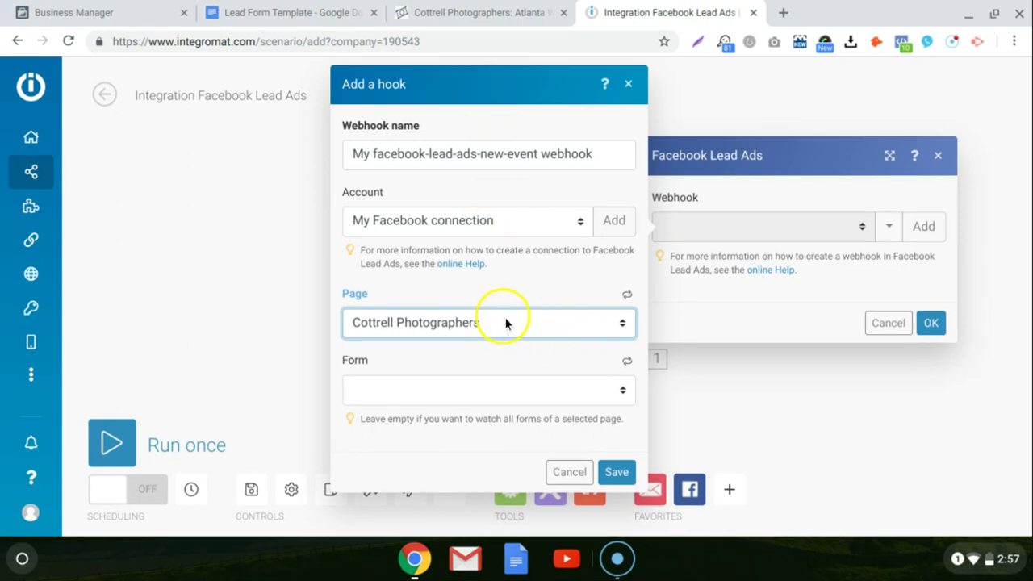
click(586, 396)
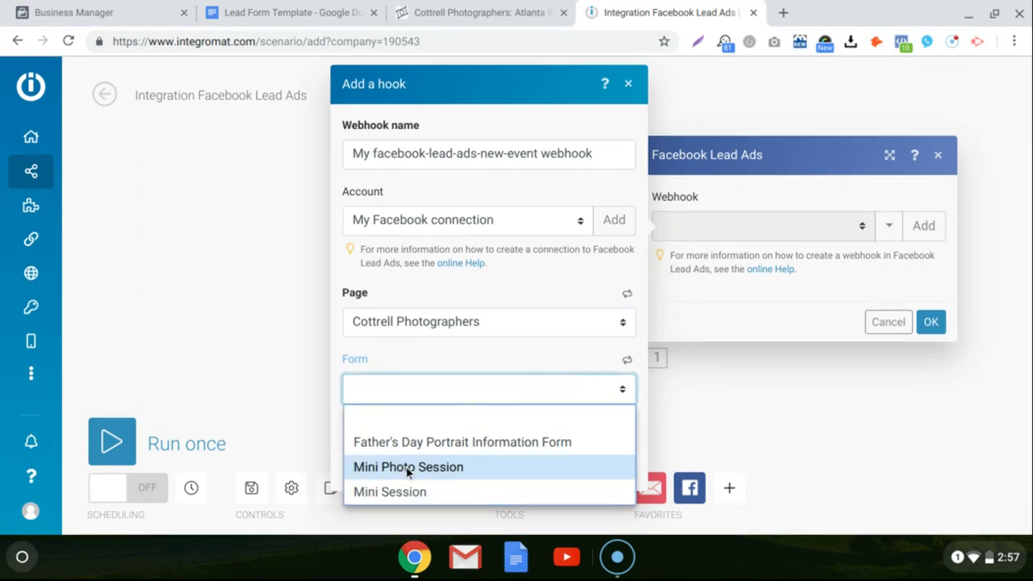
click(403, 493)
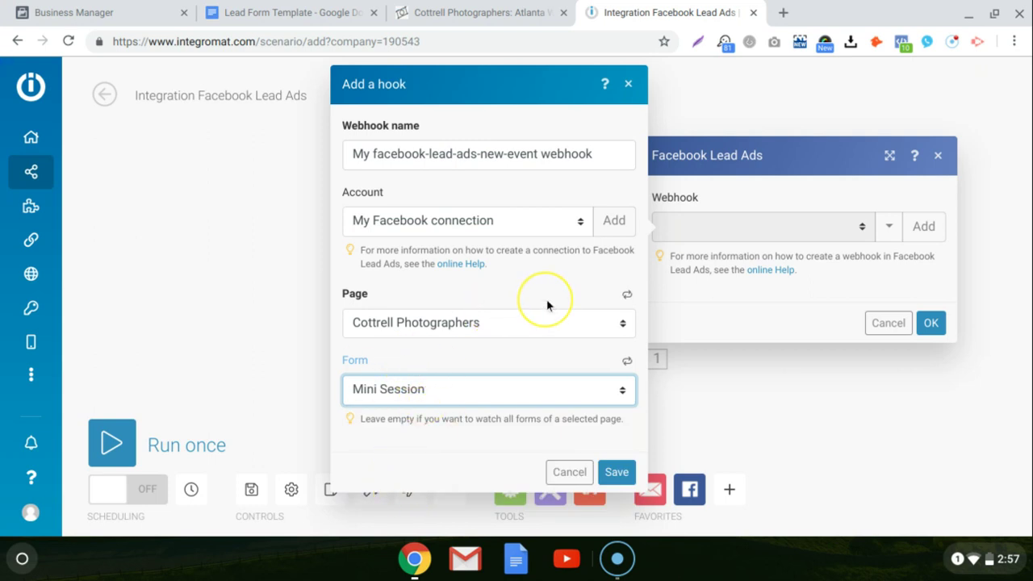
click(618, 471)
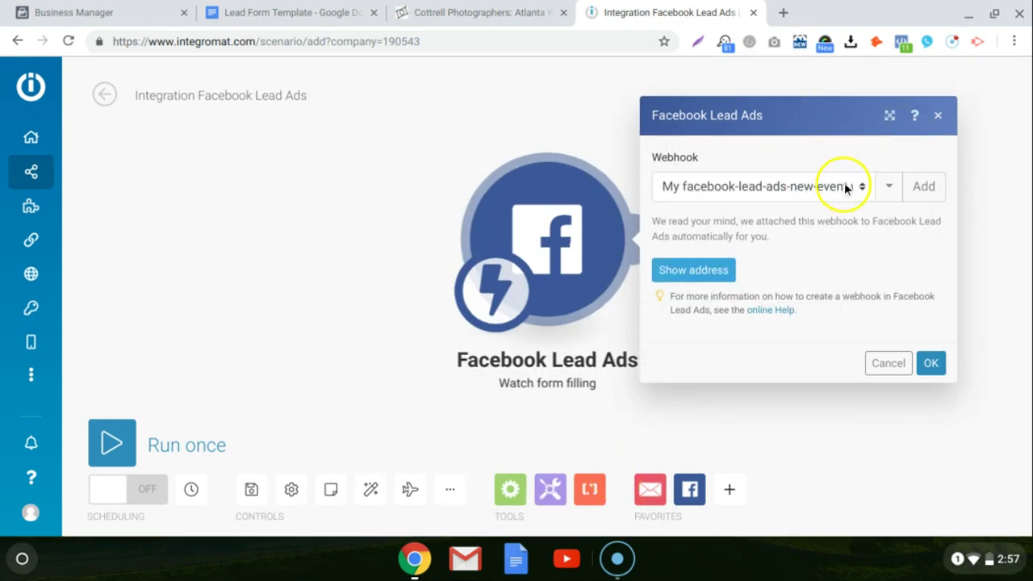
- Confirm the trigger settings and place a Get a leadgen form module beside the trigger
click(927, 364)
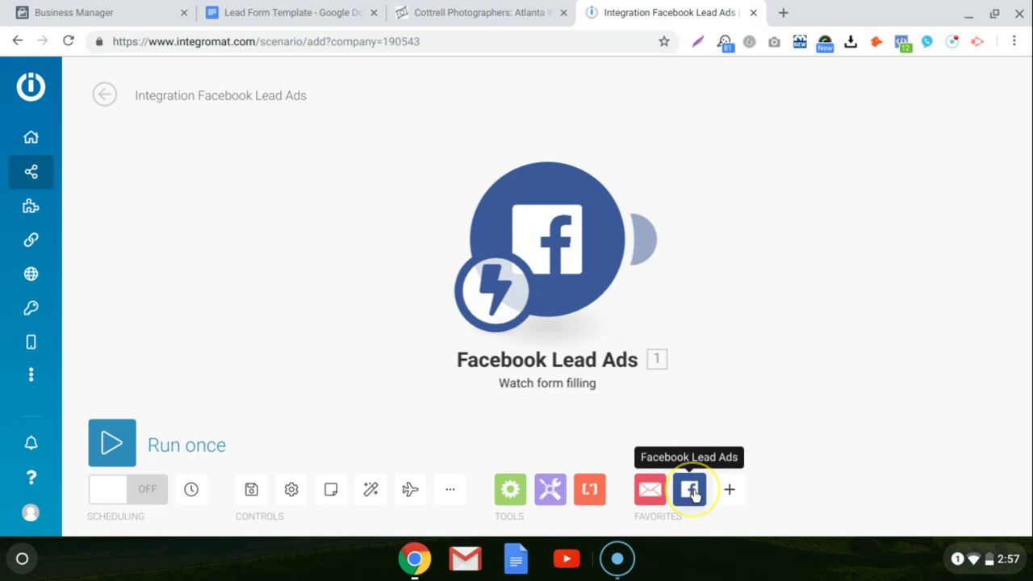
click(690, 490)
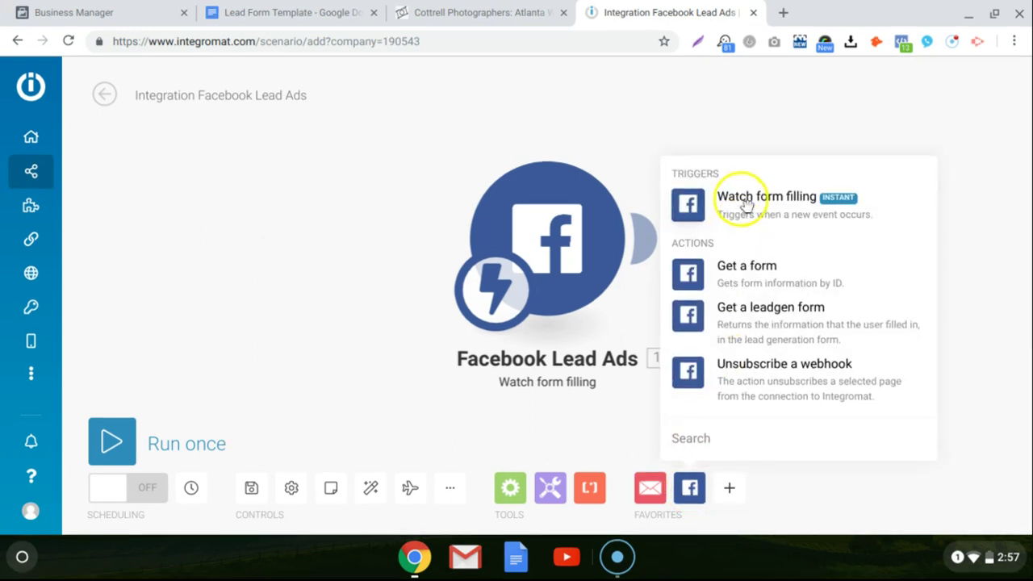
click(744, 315)
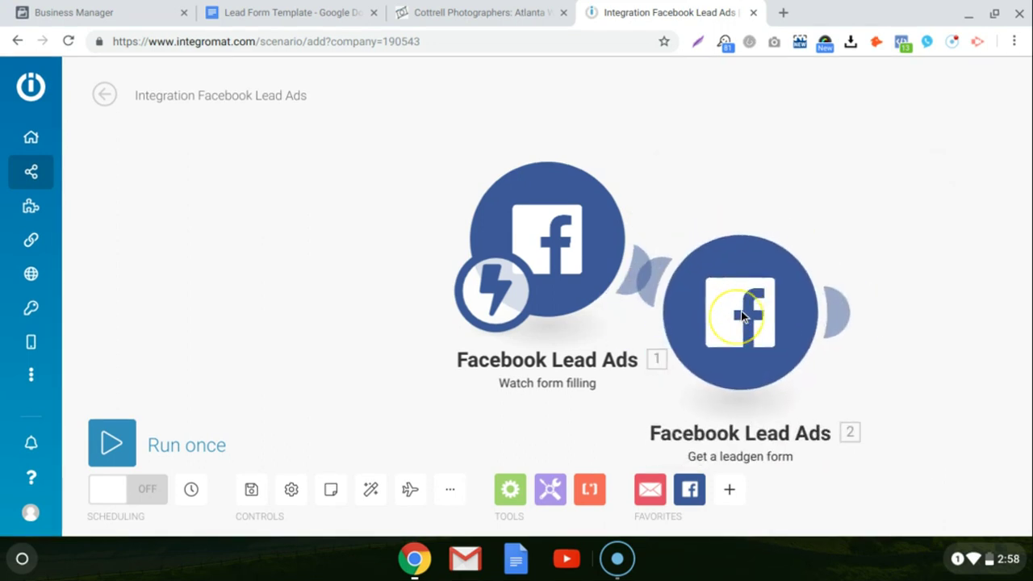
drag(740, 310, 790, 238)
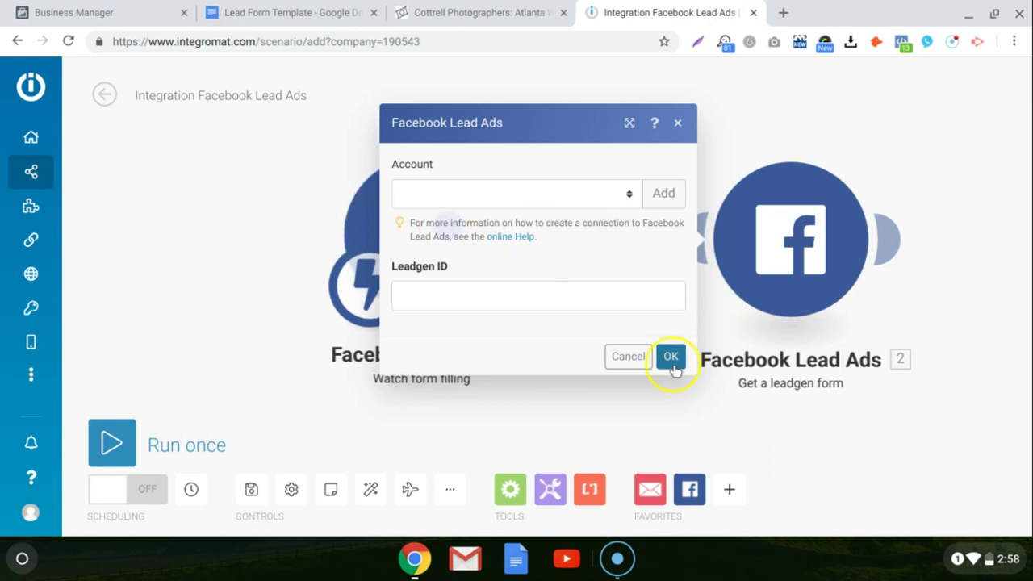
- Close the leadgen form settings and connect the module beside the trigger
click(671, 357)
click(677, 111)
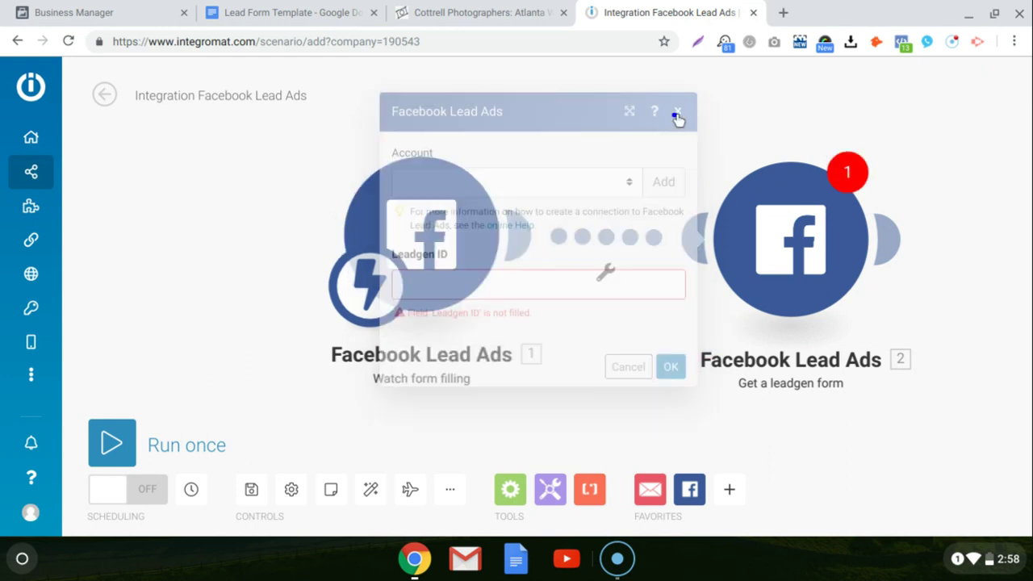
drag(800, 224, 776, 207)
click(622, 233)
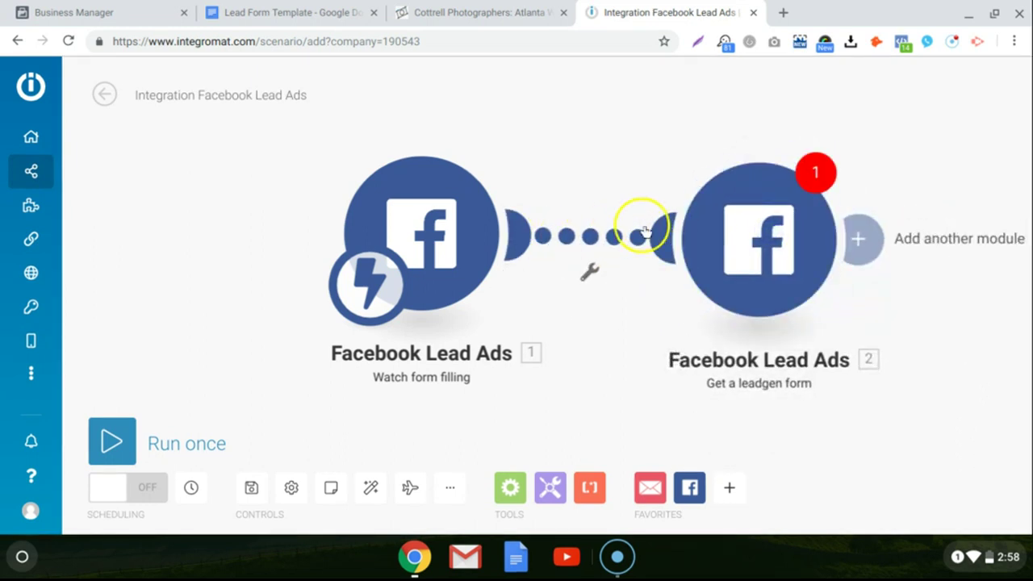
drag(735, 233, 730, 231)
click(740, 225)
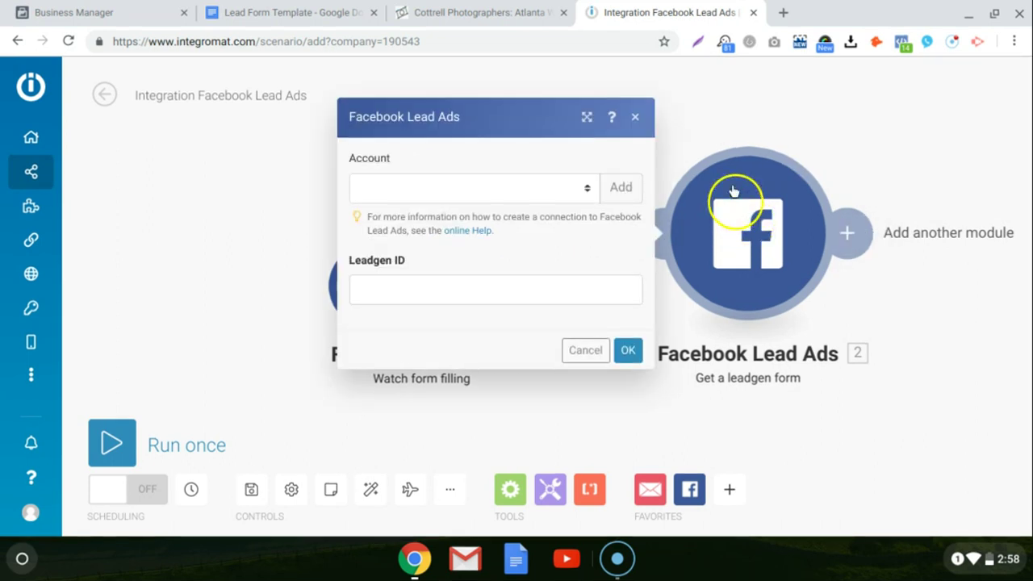
- Choose the Facebook account, Cottrell Photographers page, Mini Session form, and map the trigger's Leadgen ID
click(593, 192)
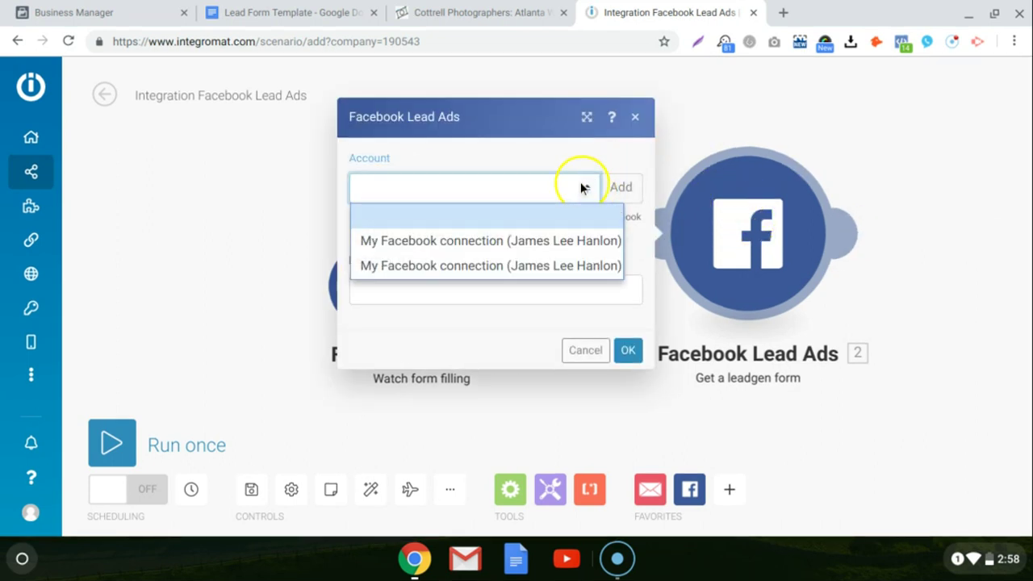
click(507, 240)
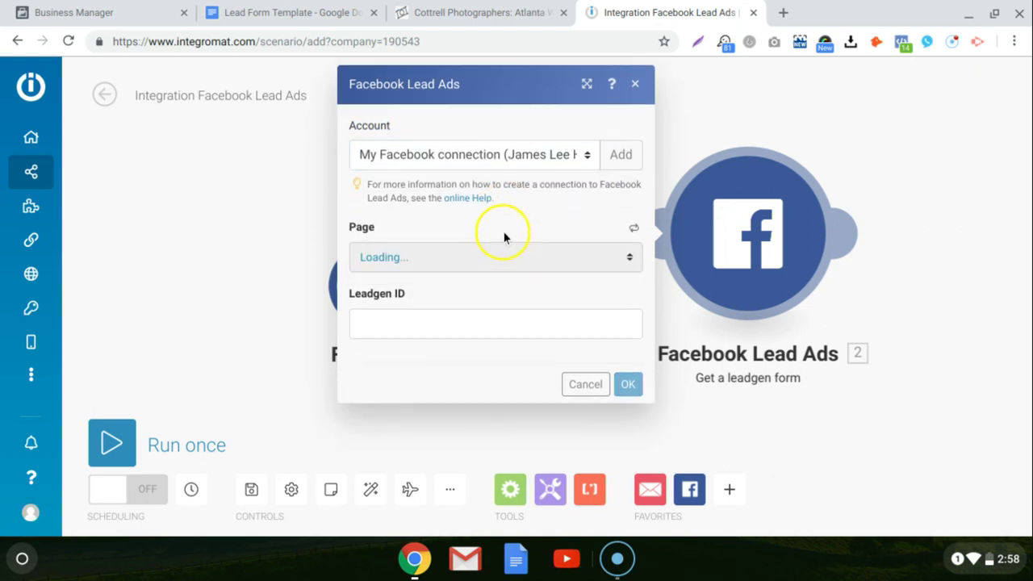
click(560, 253)
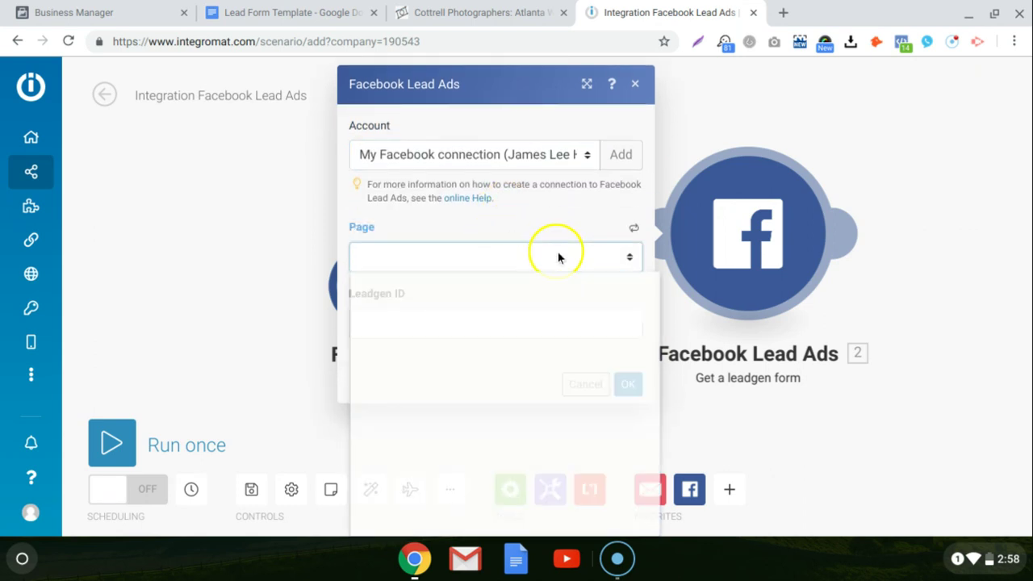
click(460, 383)
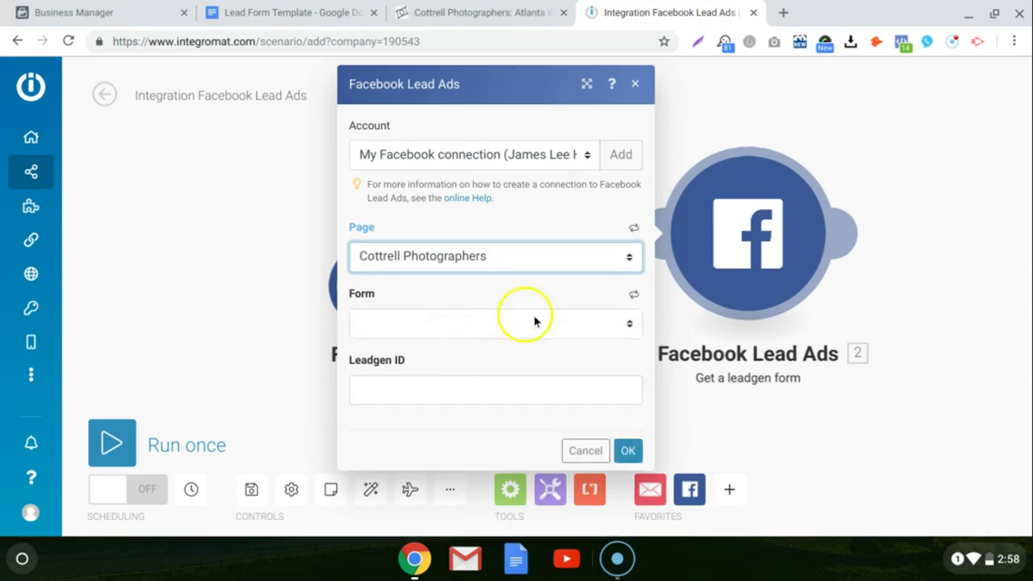
click(555, 323)
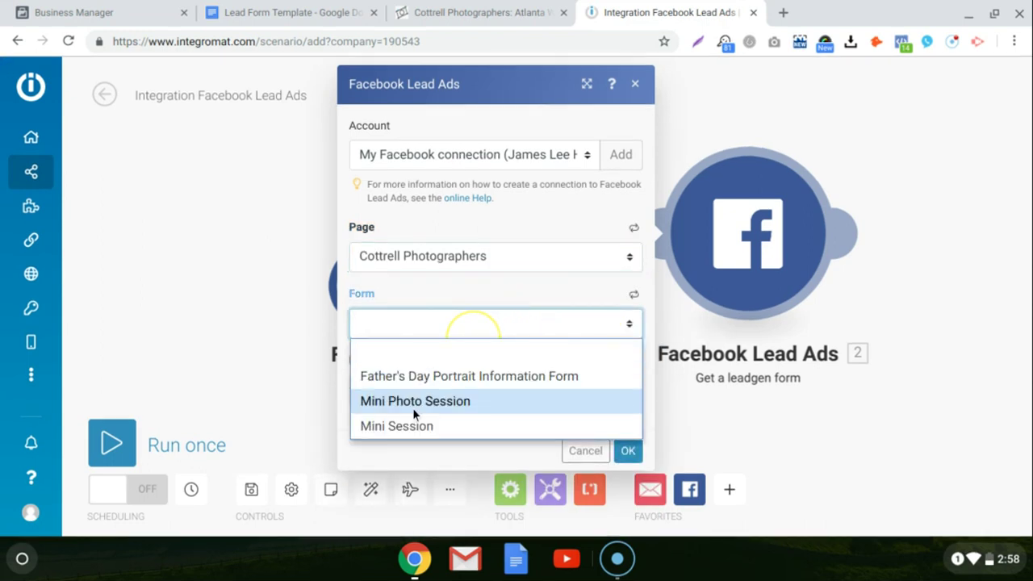
click(402, 427)
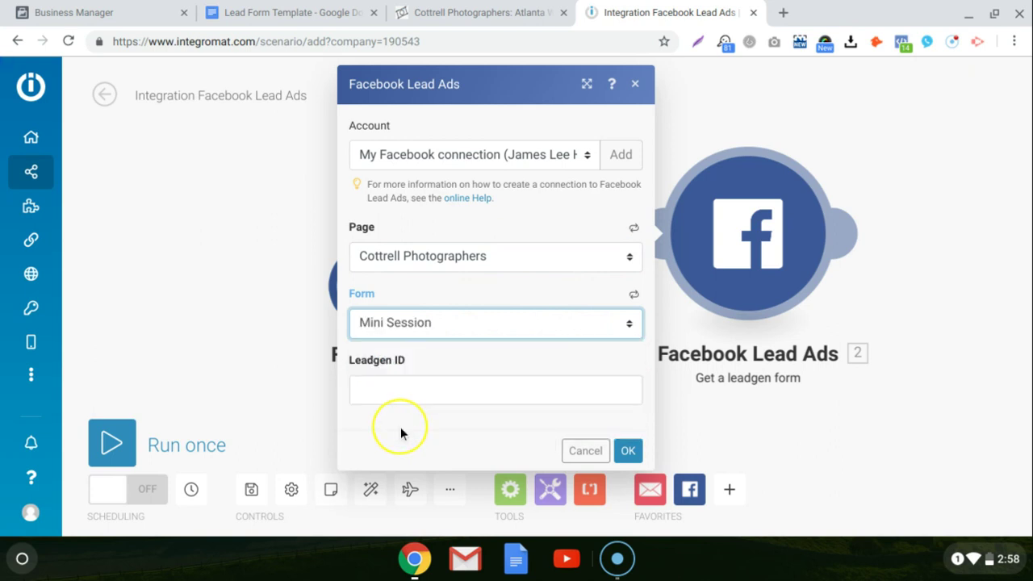
click(440, 393)
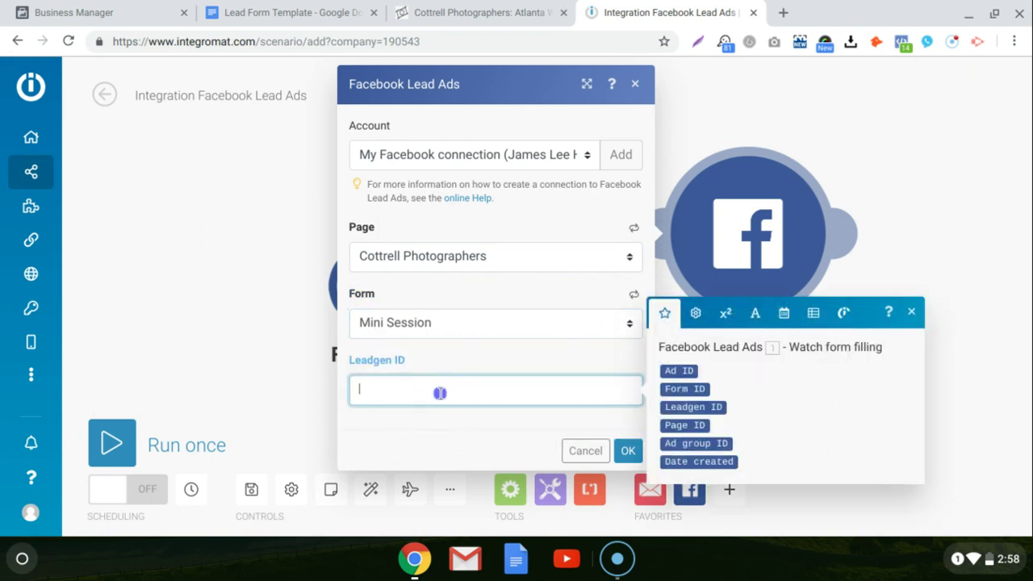
click(688, 405)
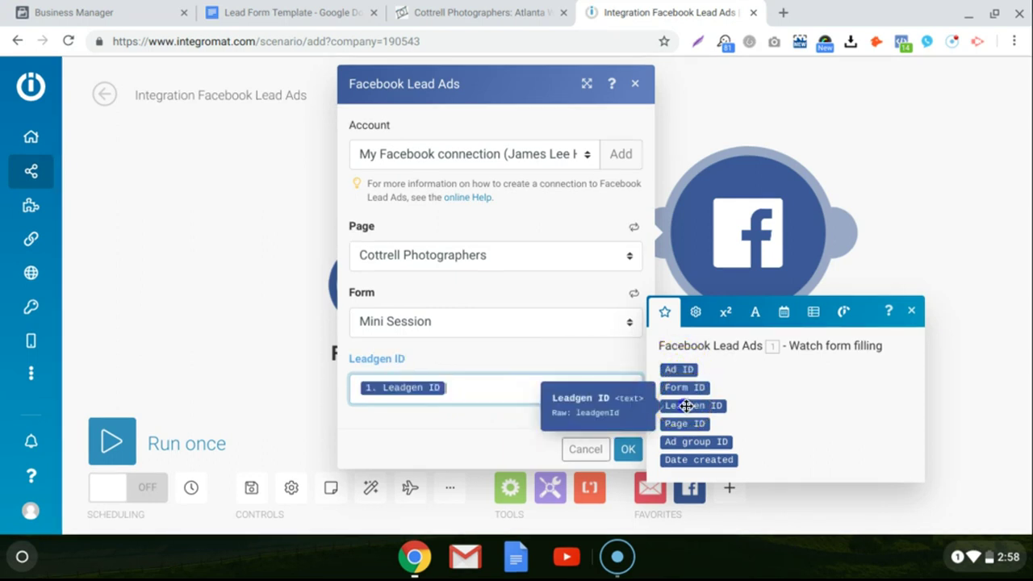
click(628, 449)
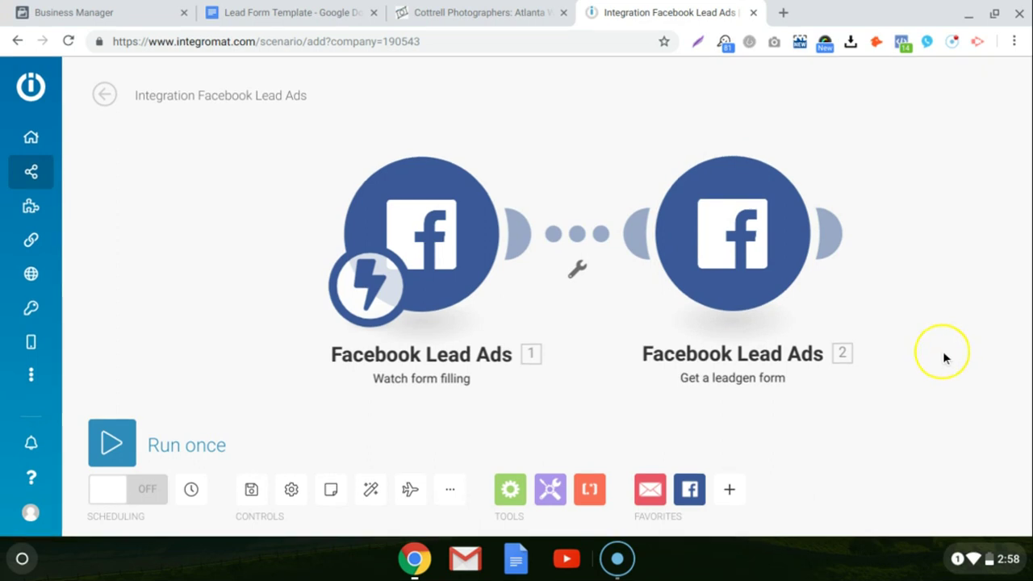
- Attach an Email 'Send an email' module after the leadgen module and line up all three modules
click(650, 489)
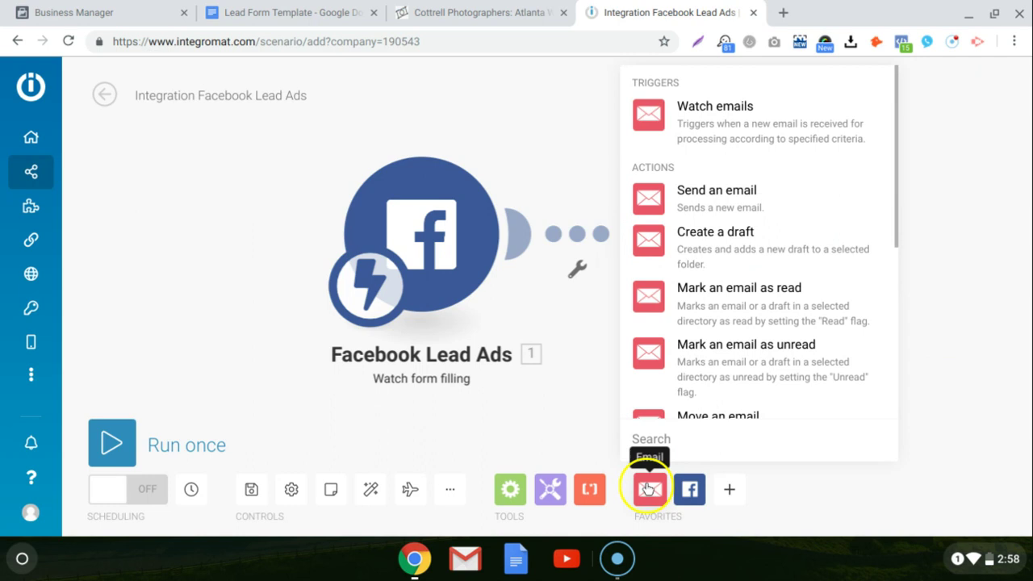
click(715, 194)
drag(706, 196, 954, 185)
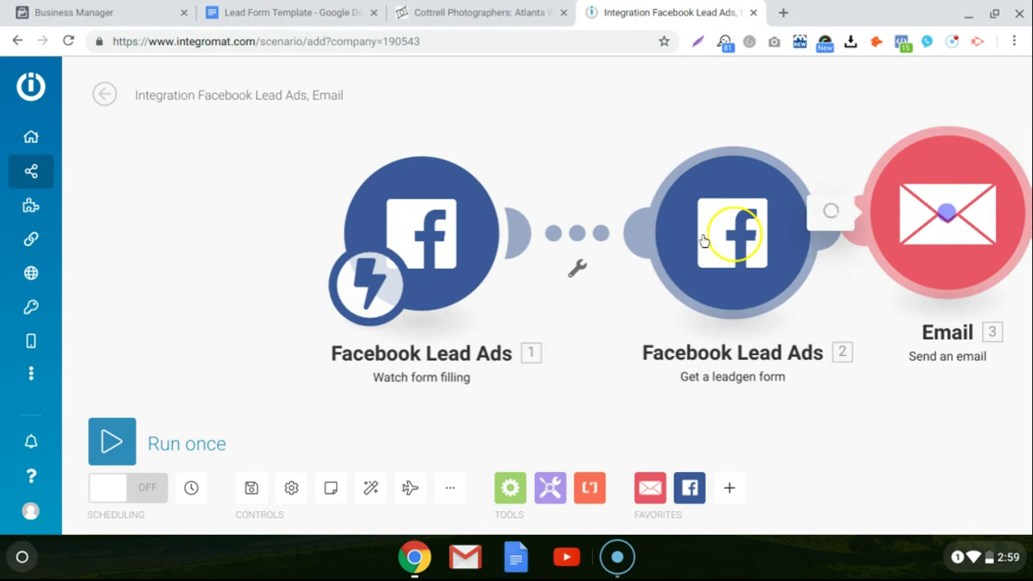
click(778, 504)
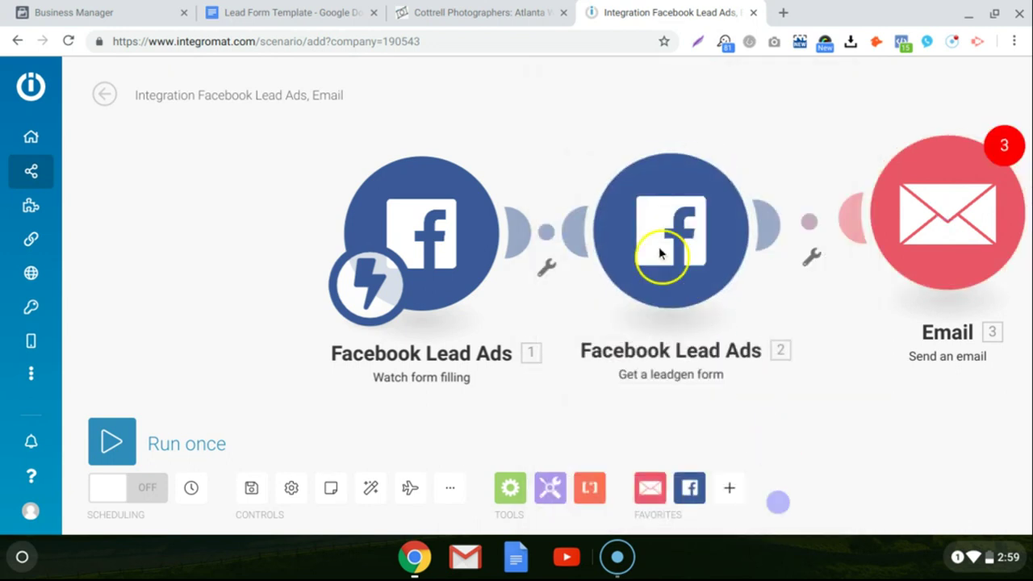
drag(660, 253, 645, 249)
drag(918, 228, 847, 250)
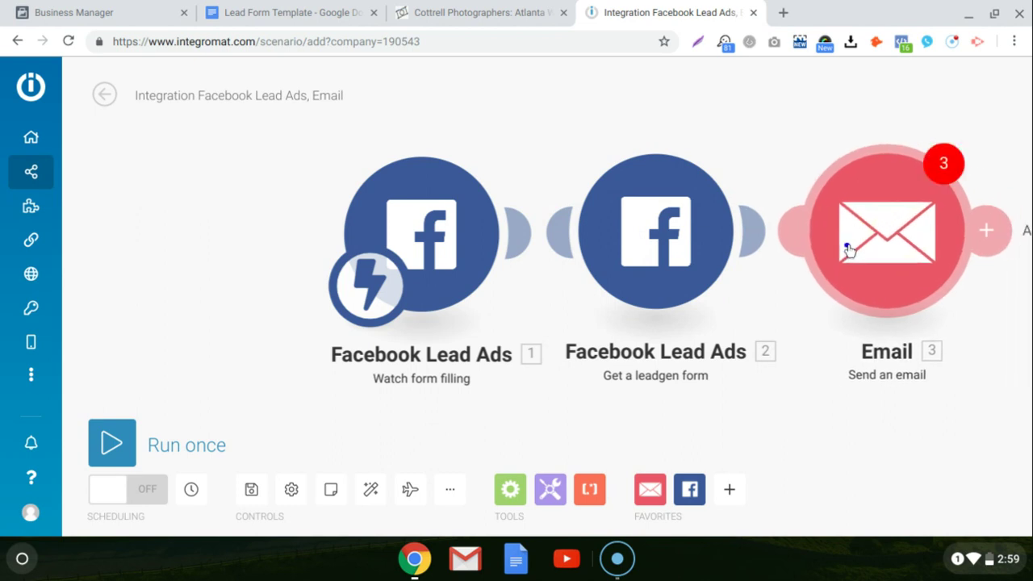
- Select the first My Google connection as the Email module's sending account
click(908, 232)
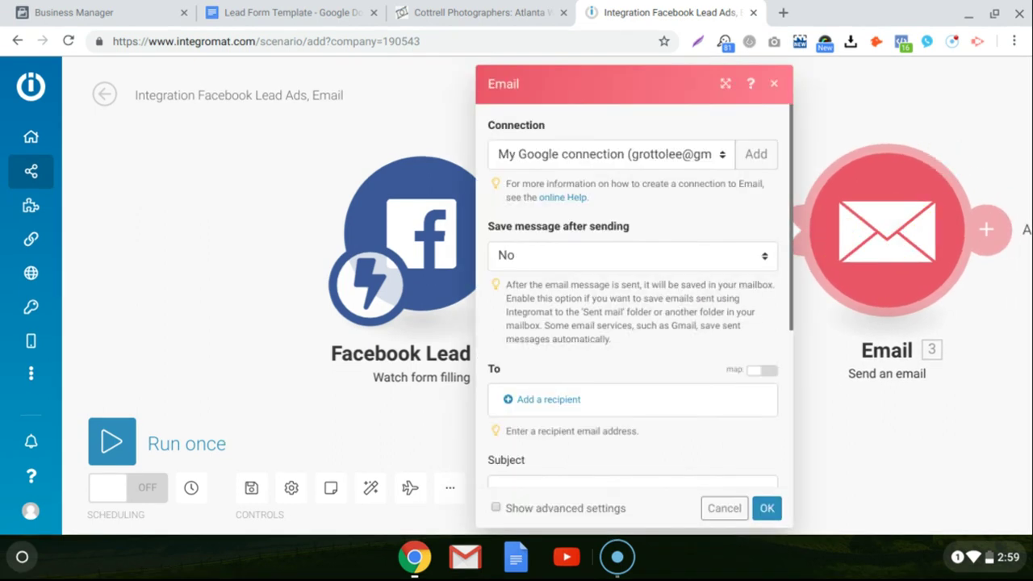
click(717, 160)
click(718, 160)
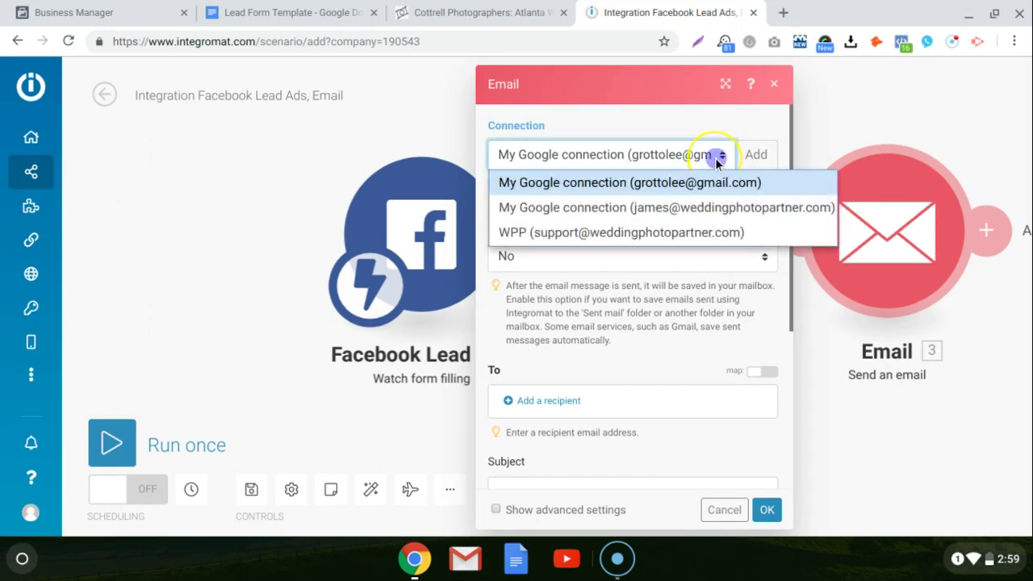
click(658, 184)
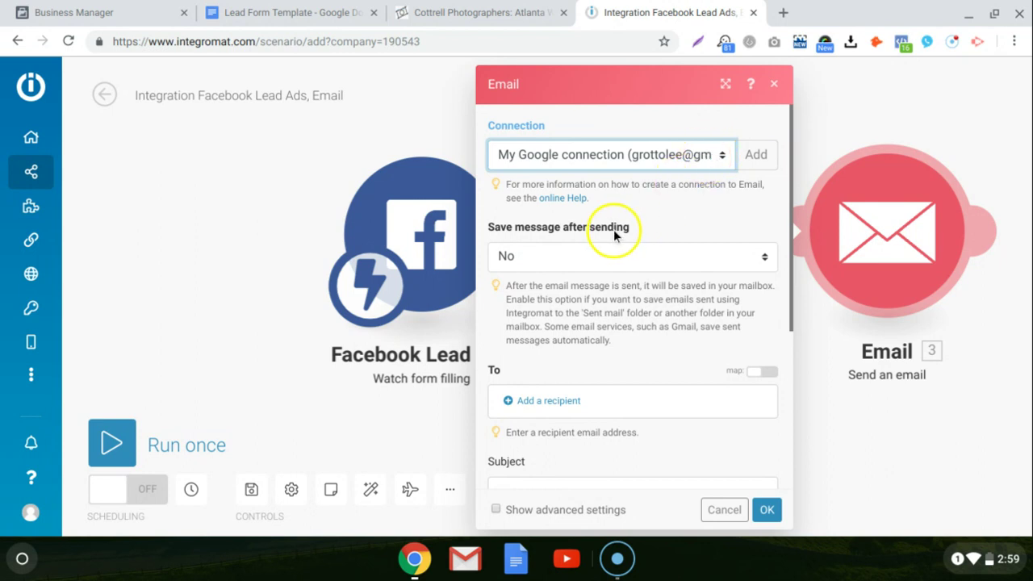
scroll(650, 208, down, 3)
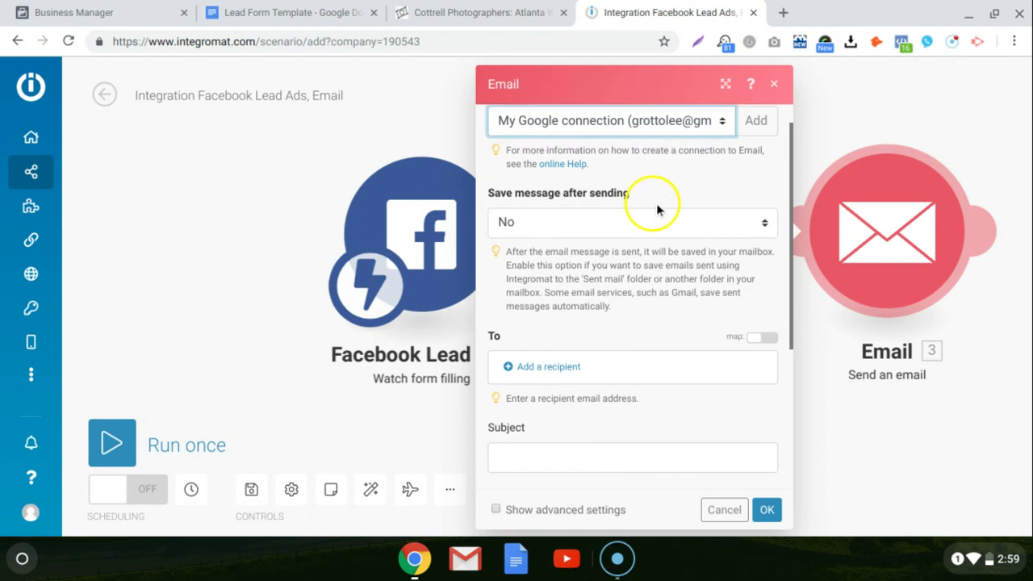
- Add the demo recipient's e-mail address to the To list
click(565, 274)
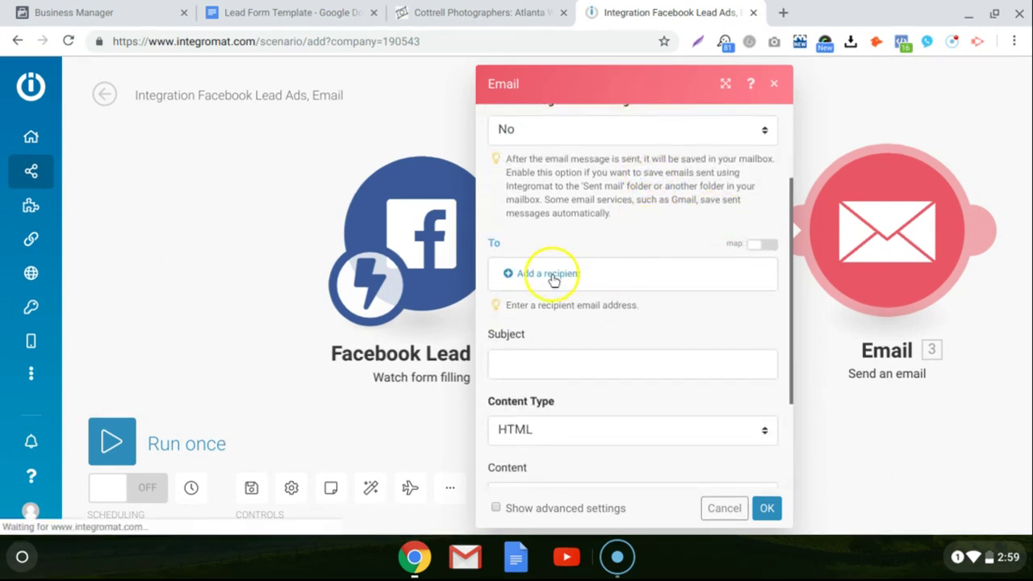
click(667, 281)
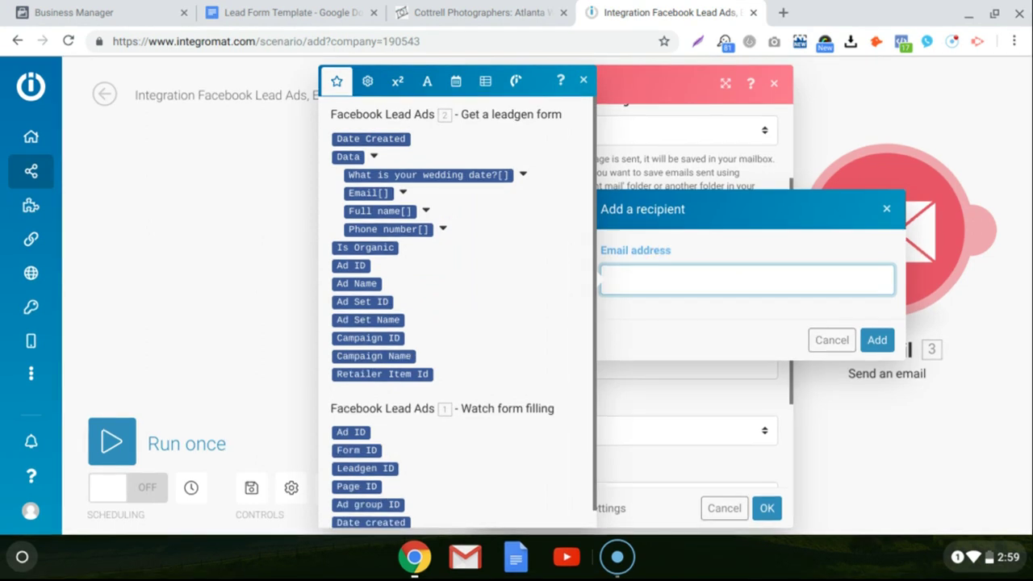
text(demo)
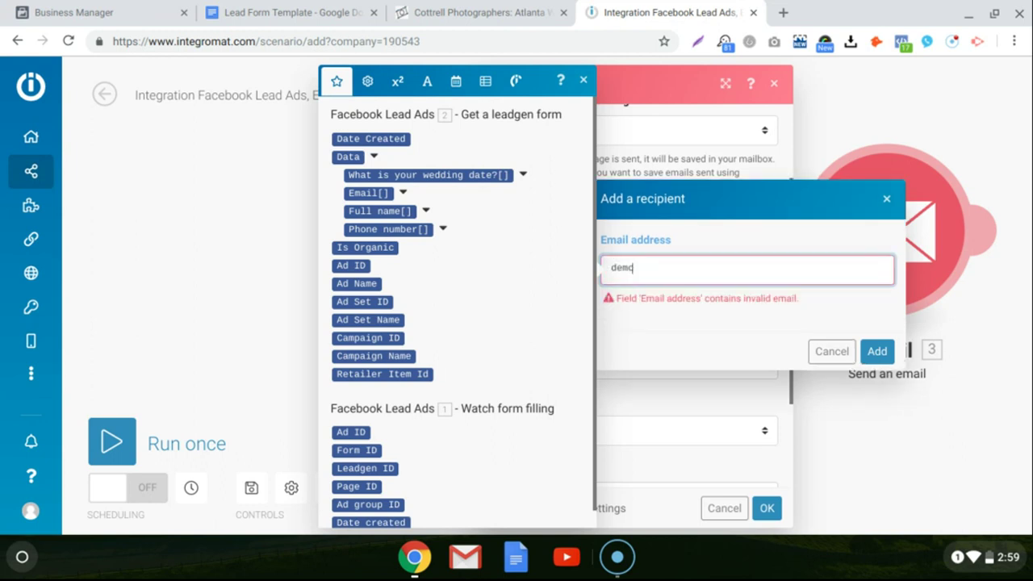
text(.com)
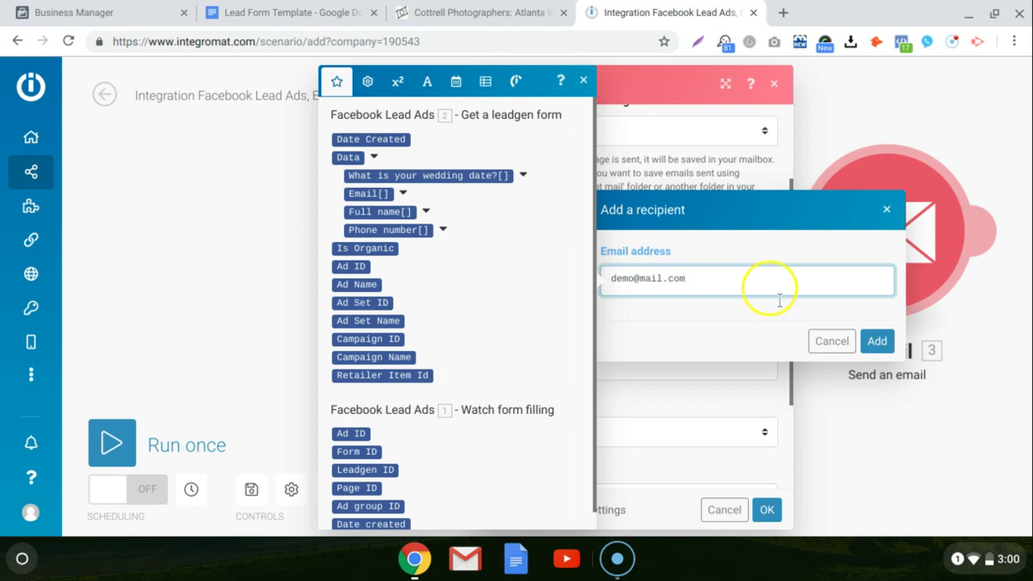
click(877, 340)
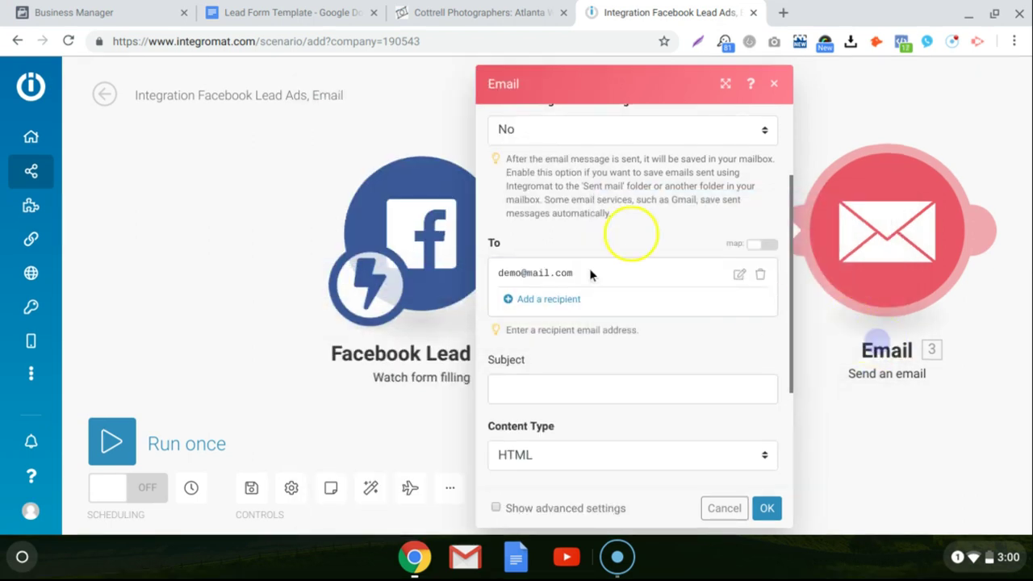
scroll(601, 209, down, 2)
scroll(613, 209, up, 5)
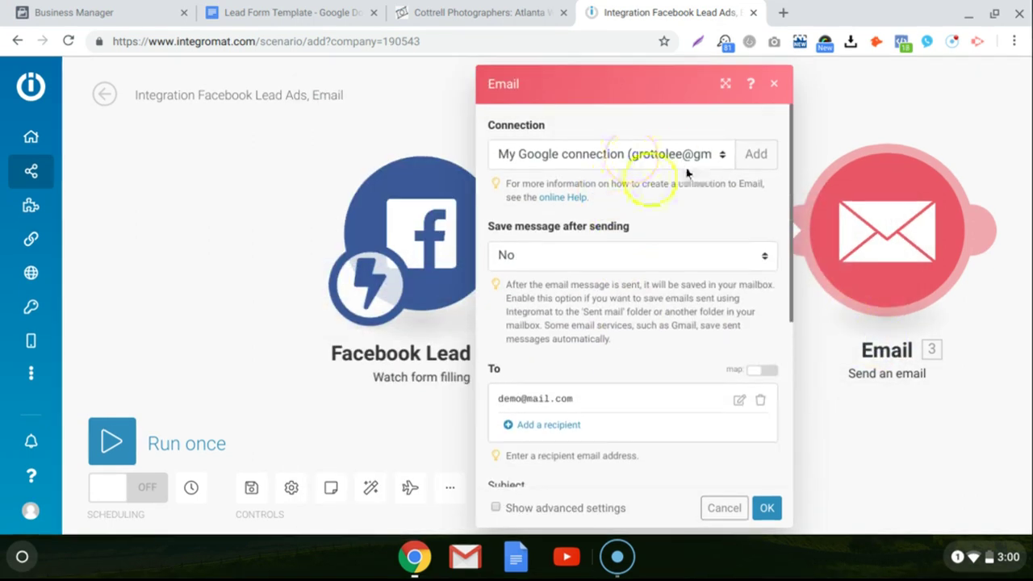
scroll(646, 234, down, 3)
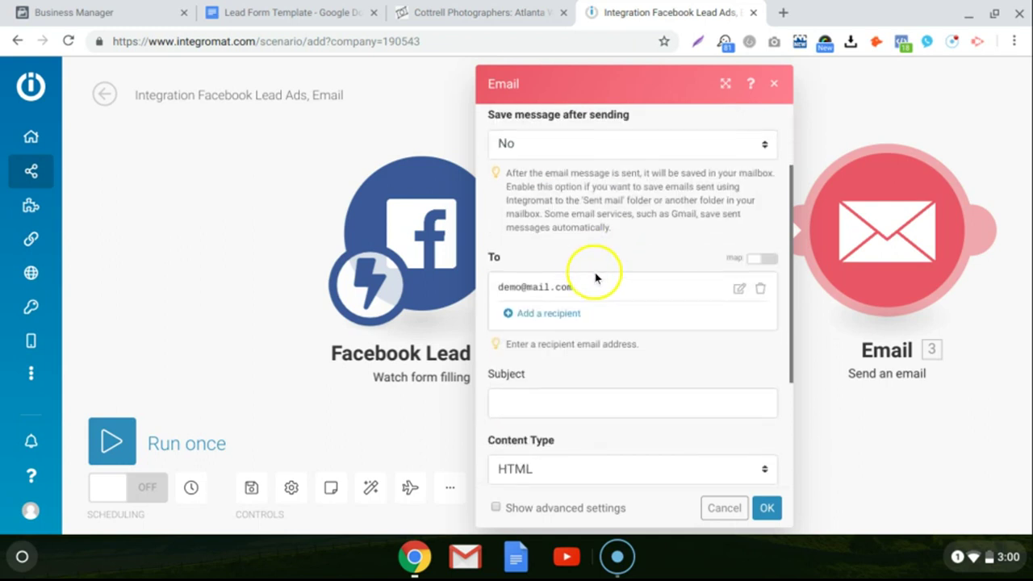
scroll(637, 258, down, 1)
scroll(637, 266, down, 2)
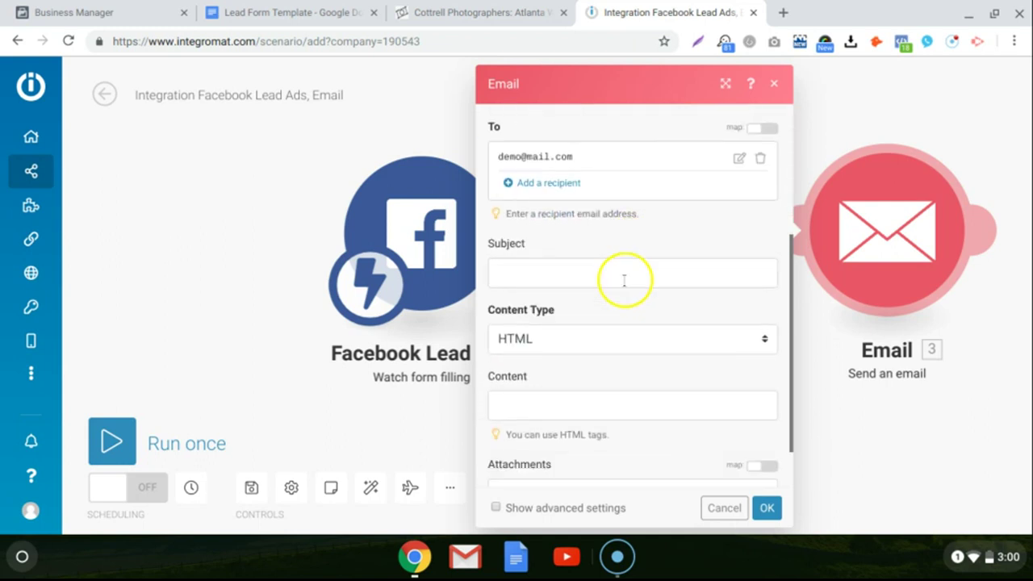
- Set the subject to 'New Lead from' followed by the mapped Full name field
click(584, 246)
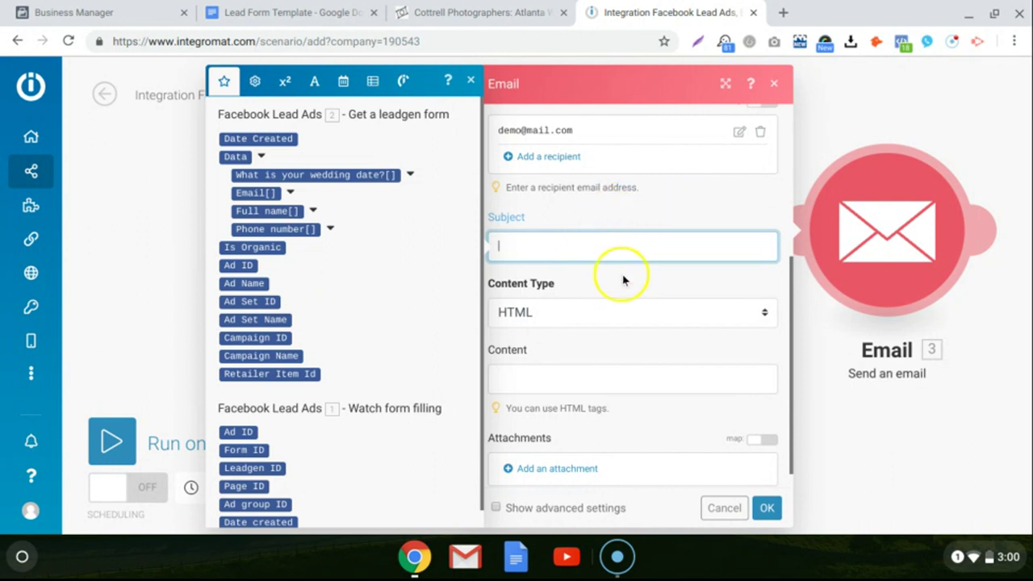
text(You H)
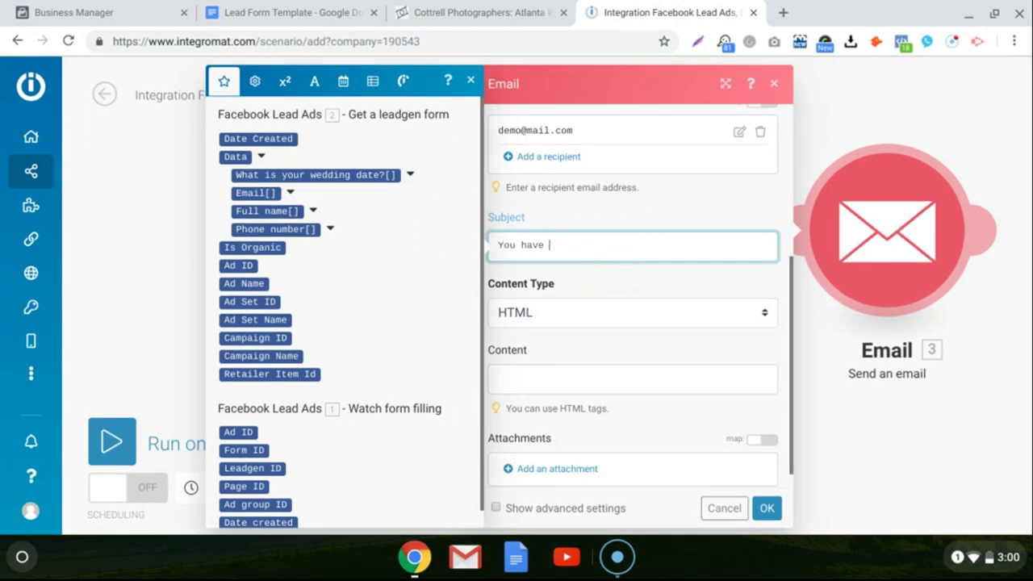
text(ave a New Lead)
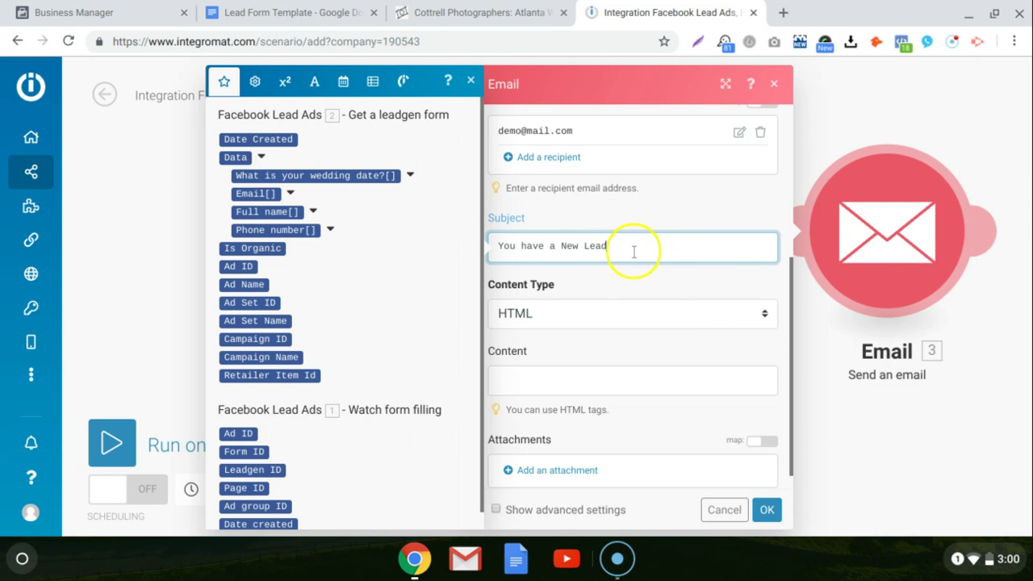
drag(634, 247, 493, 247)
key(BackSpace)
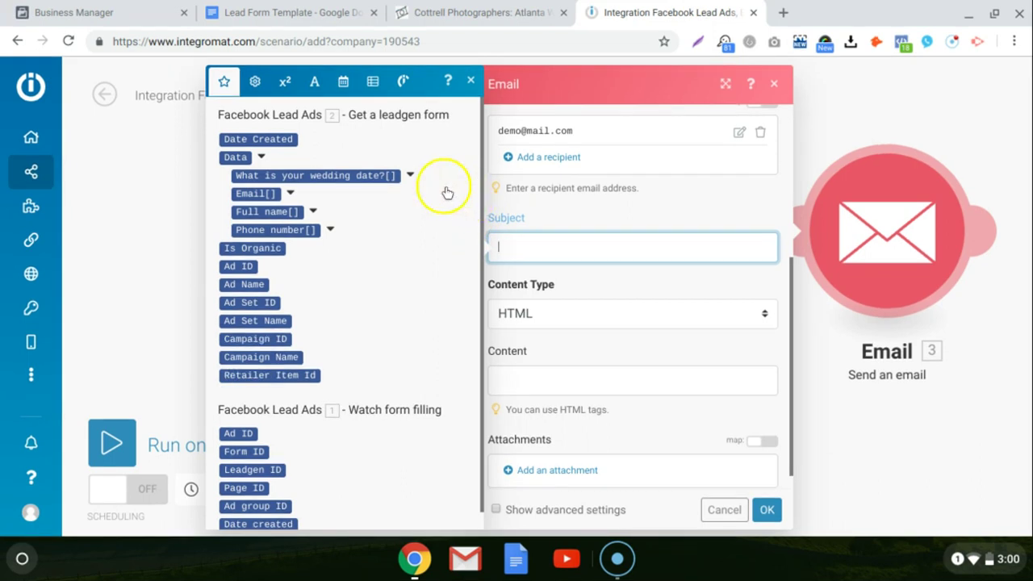
text(Yo)
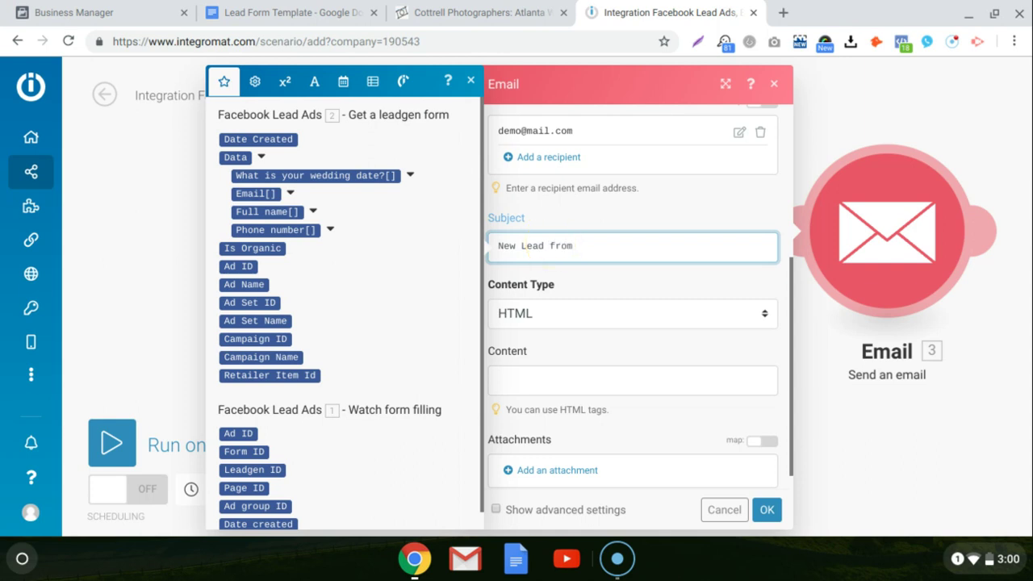
click(283, 210)
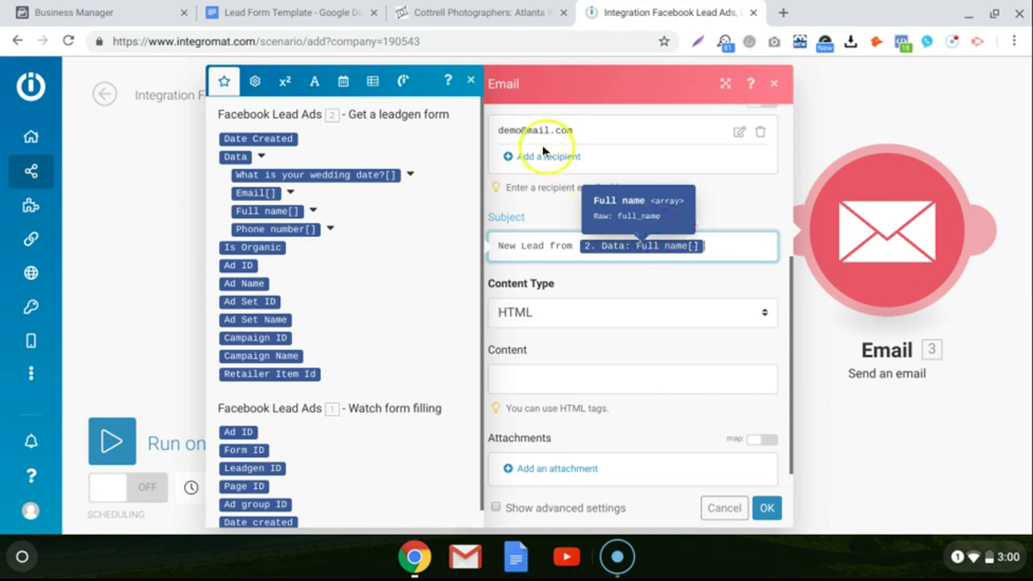
click(471, 84)
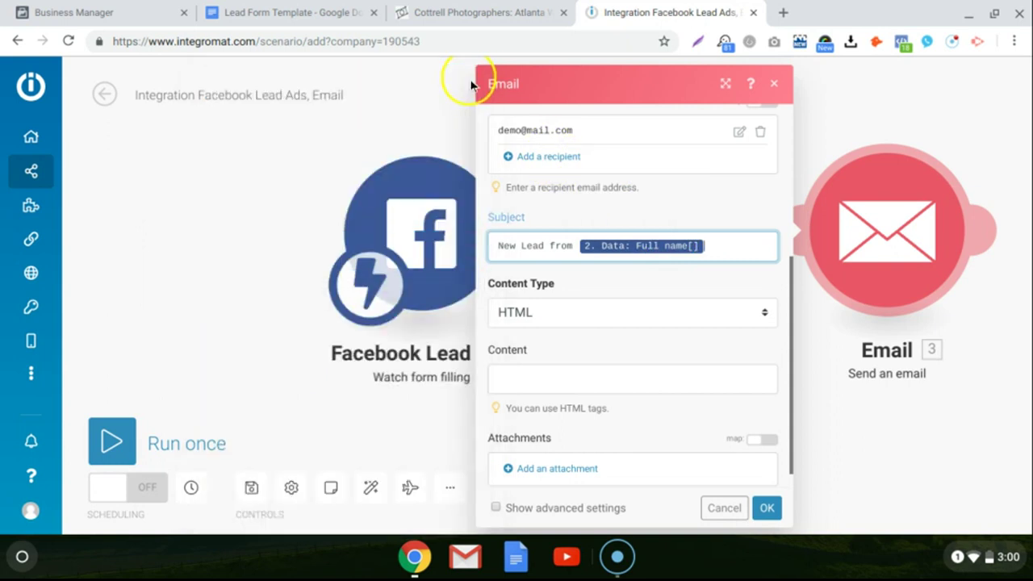
scroll(567, 310, down, 1)
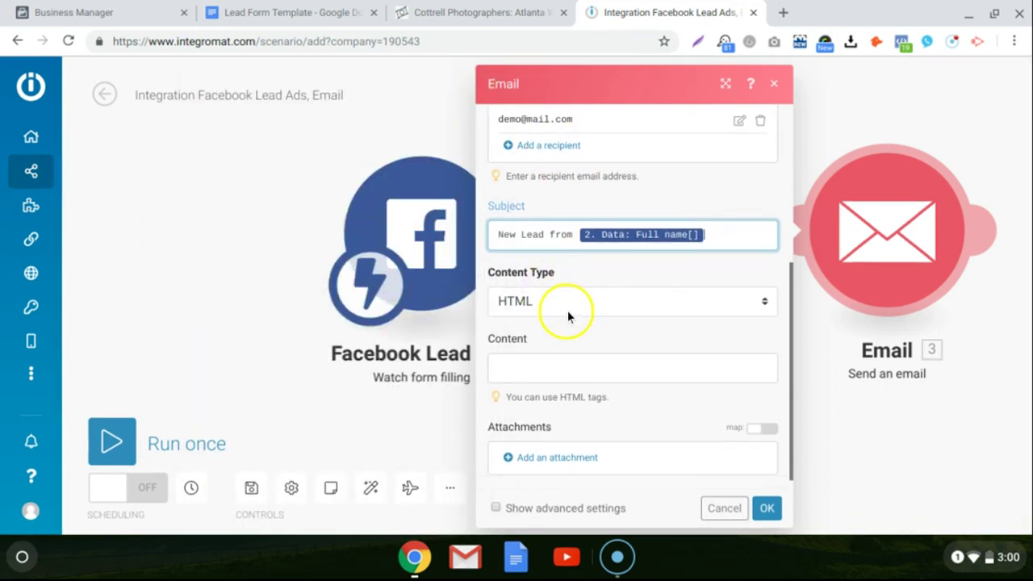
- Write the Name: and Email: body lines mapped to the lead's Full name and Email
click(536, 349)
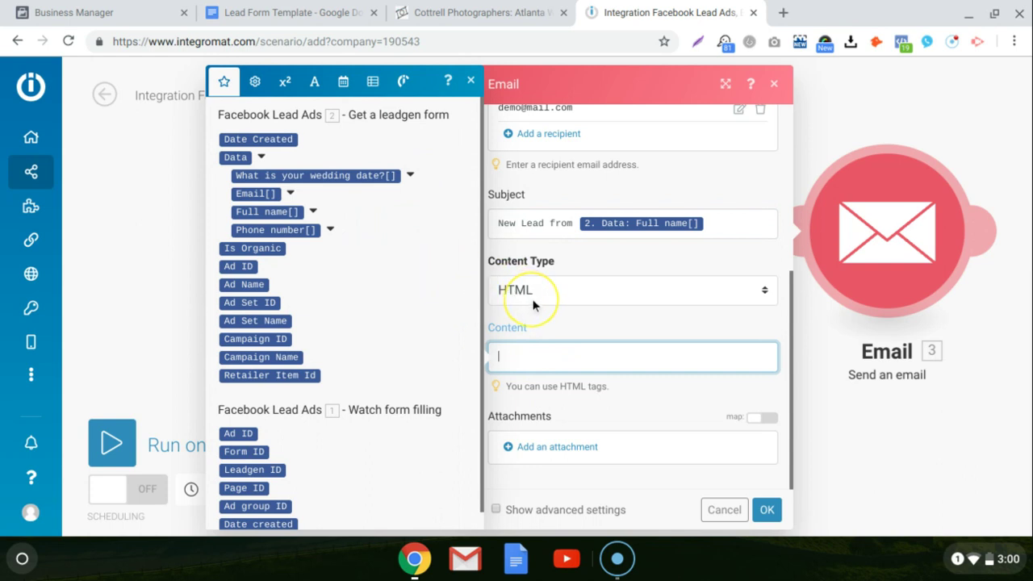
text(Name:)
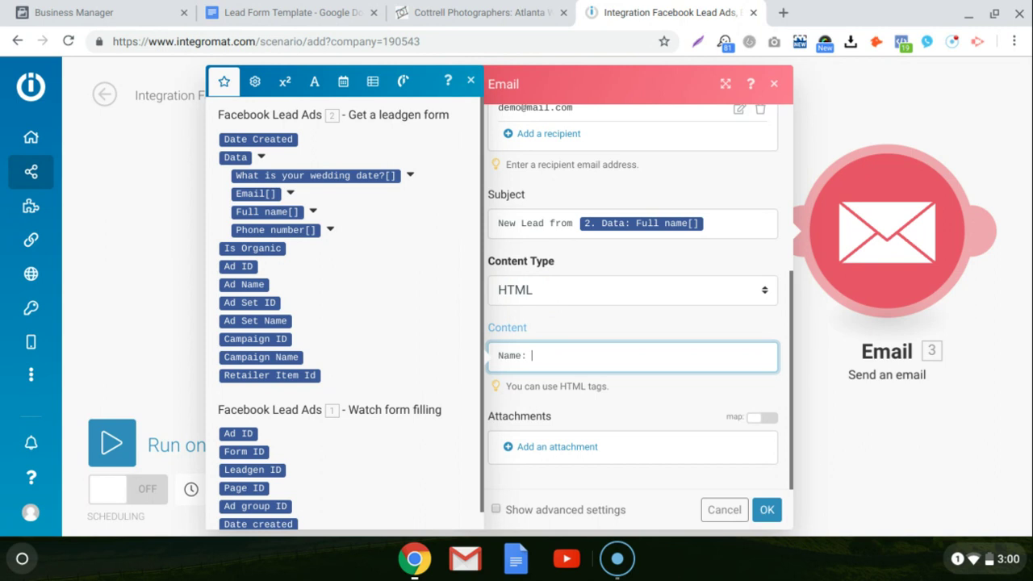
click(265, 211)
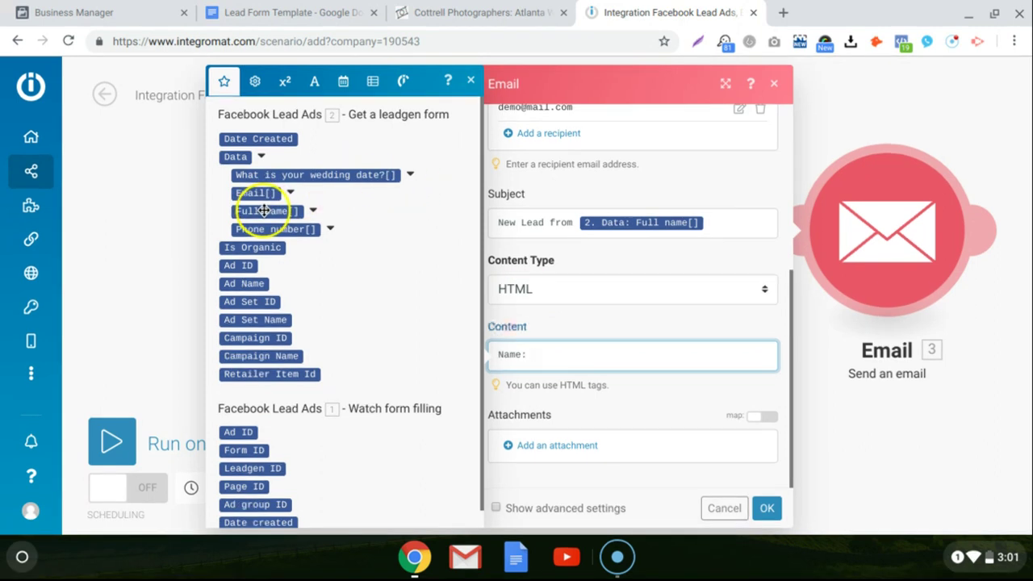
click(671, 348)
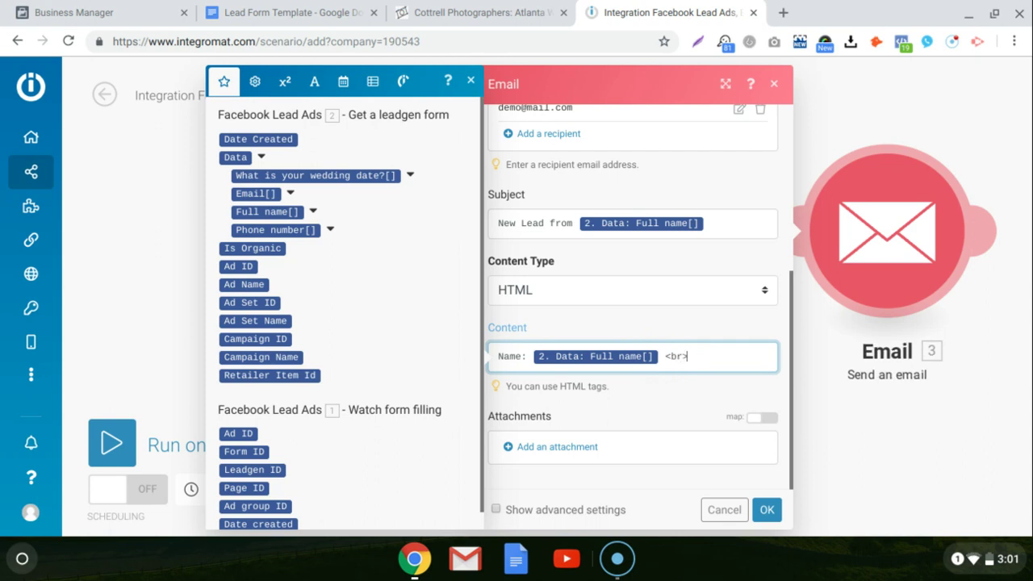
key(Return)
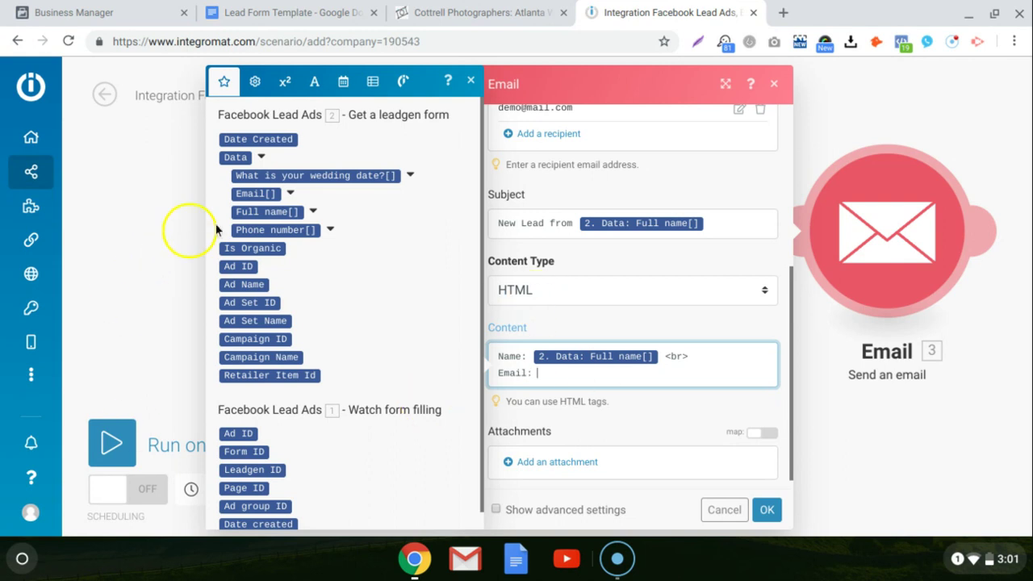
click(259, 194)
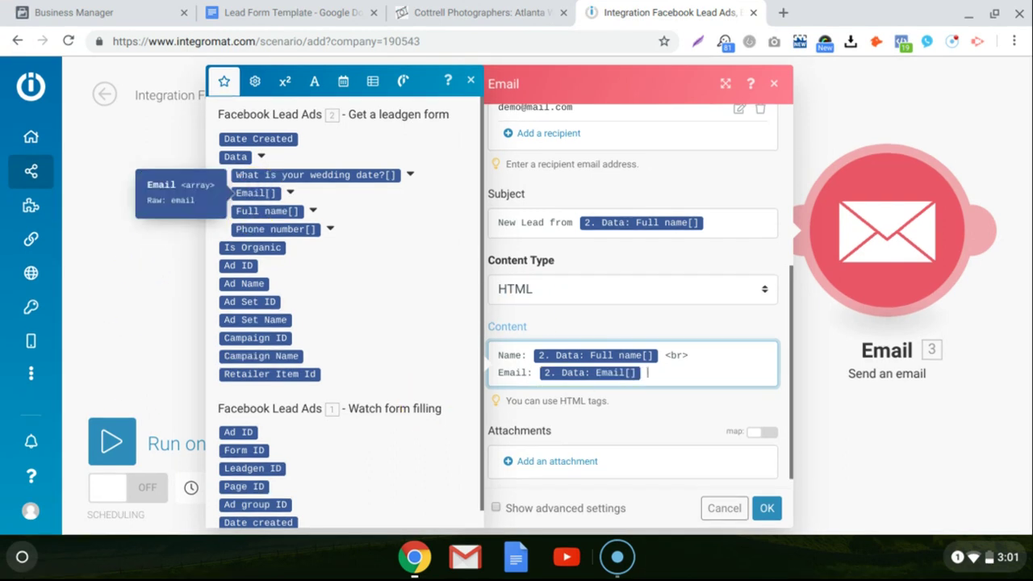
text(<br>)
- Add Phone #: and Wedding Date lines mapped to the lead's phone and wedding date, ending with <br>
key(Return)
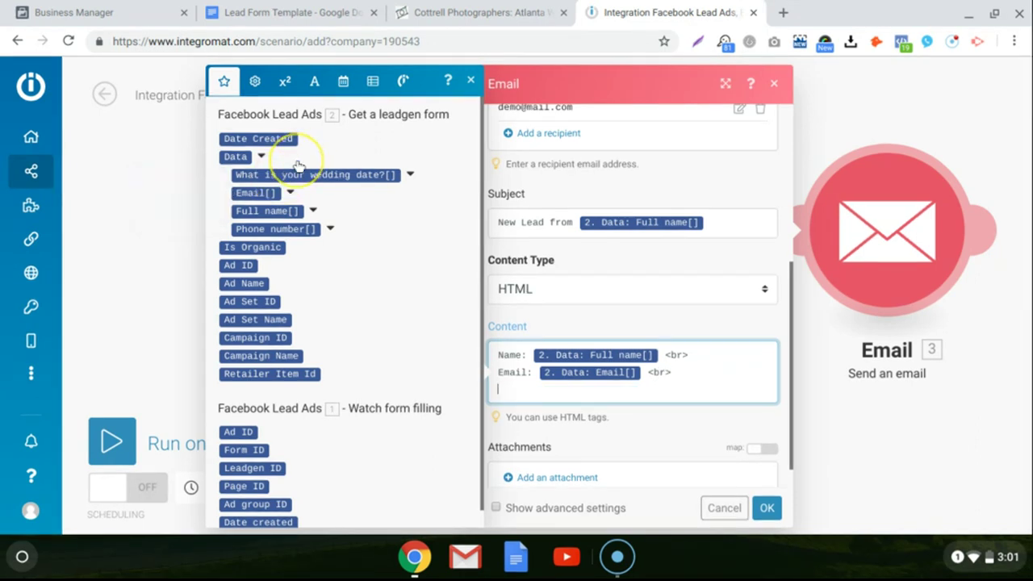
text(Phone #)
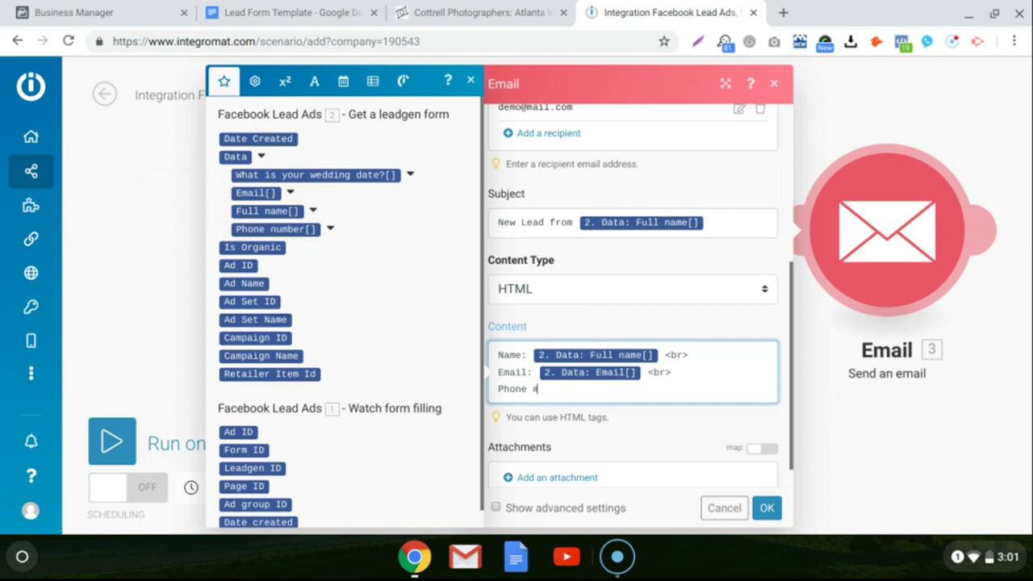
text(:)
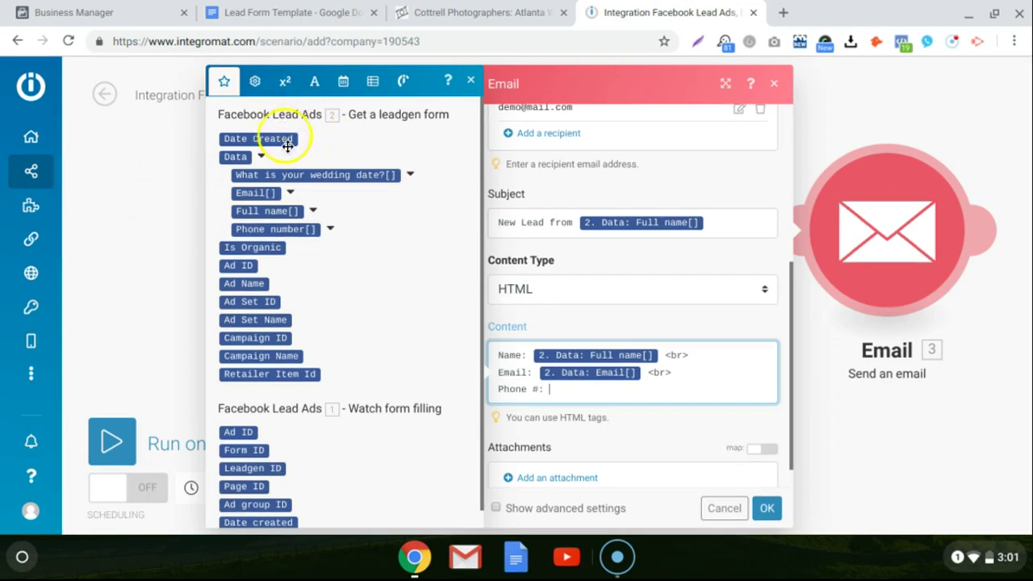
click(289, 229)
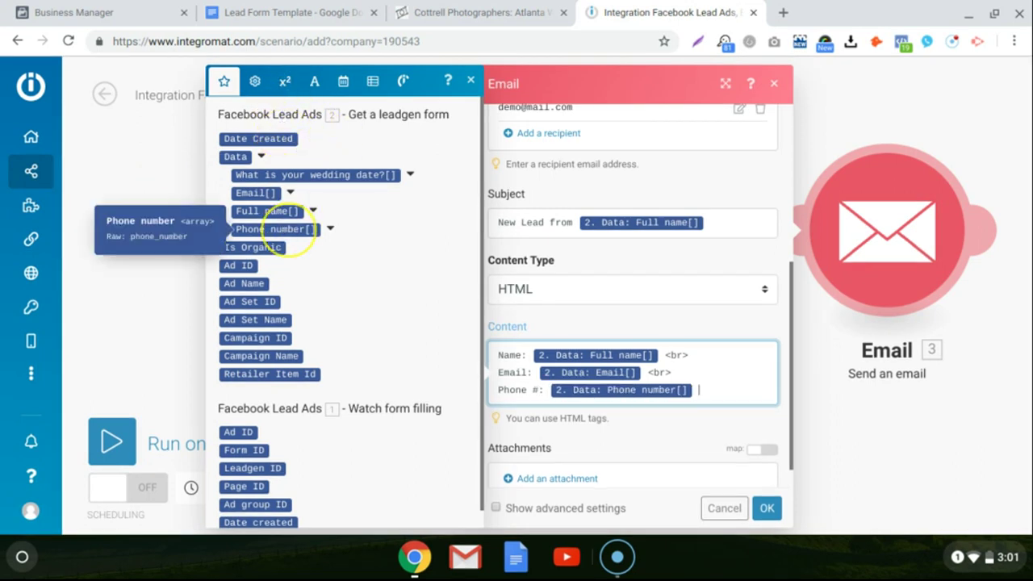
text(<b)
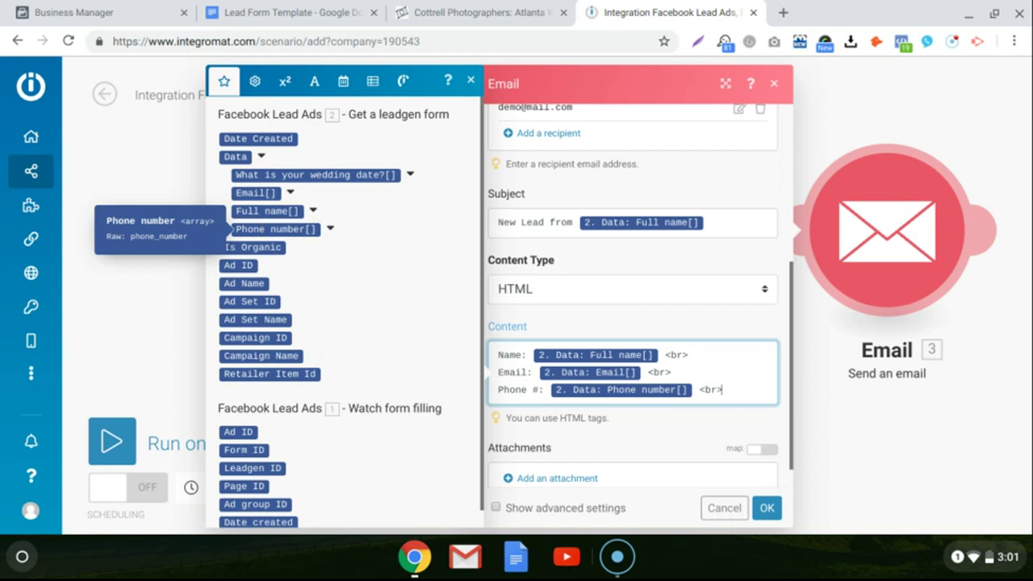
text(r>)
key(Return)
text(We)
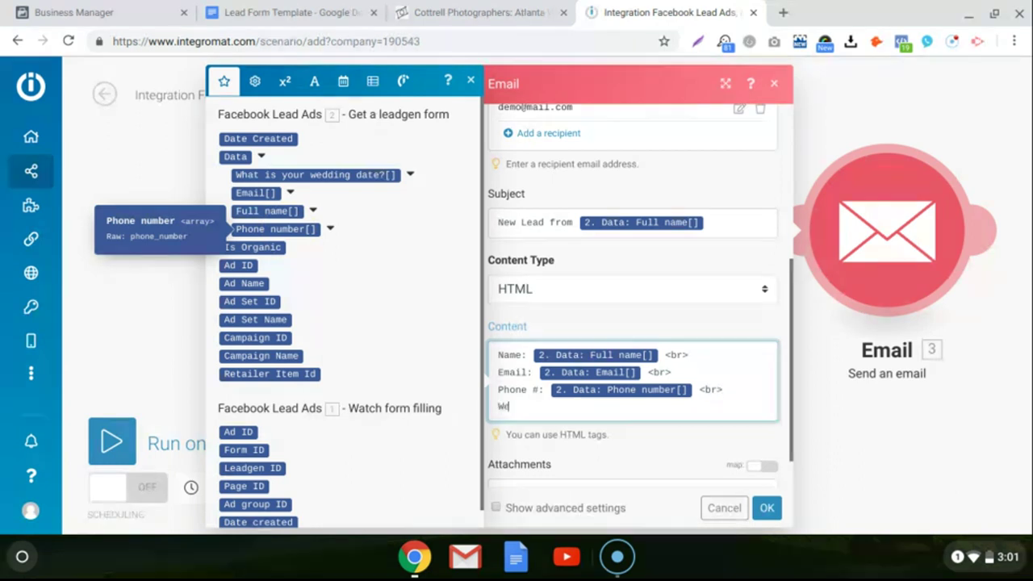
text(dding)
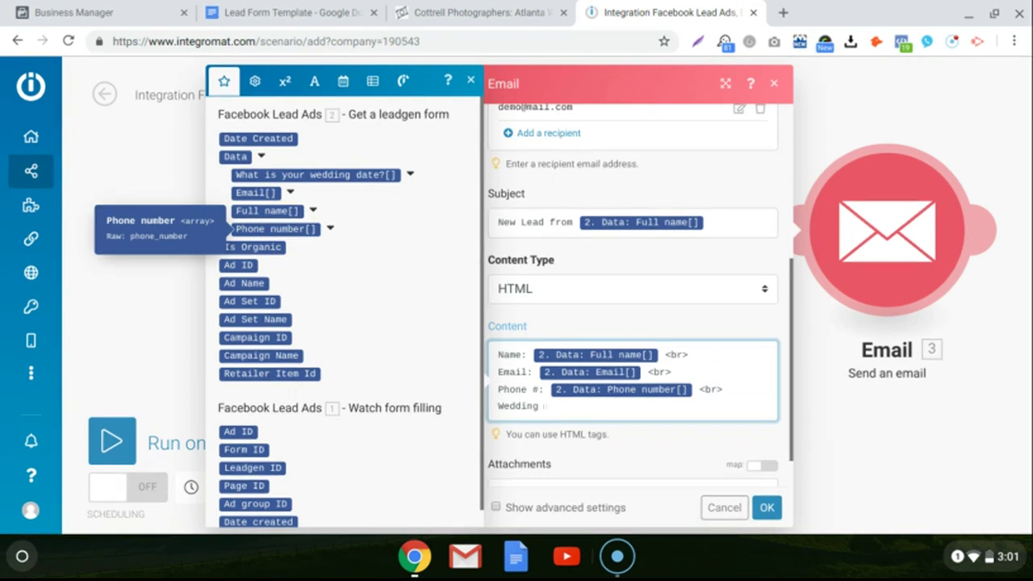
text( Date:)
click(291, 175)
text(<)
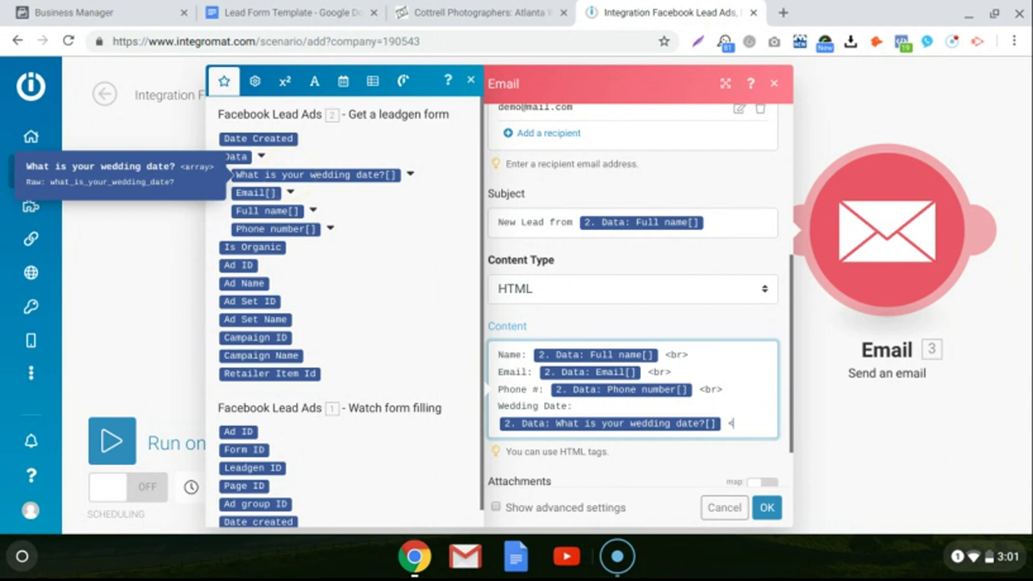
text(br>)
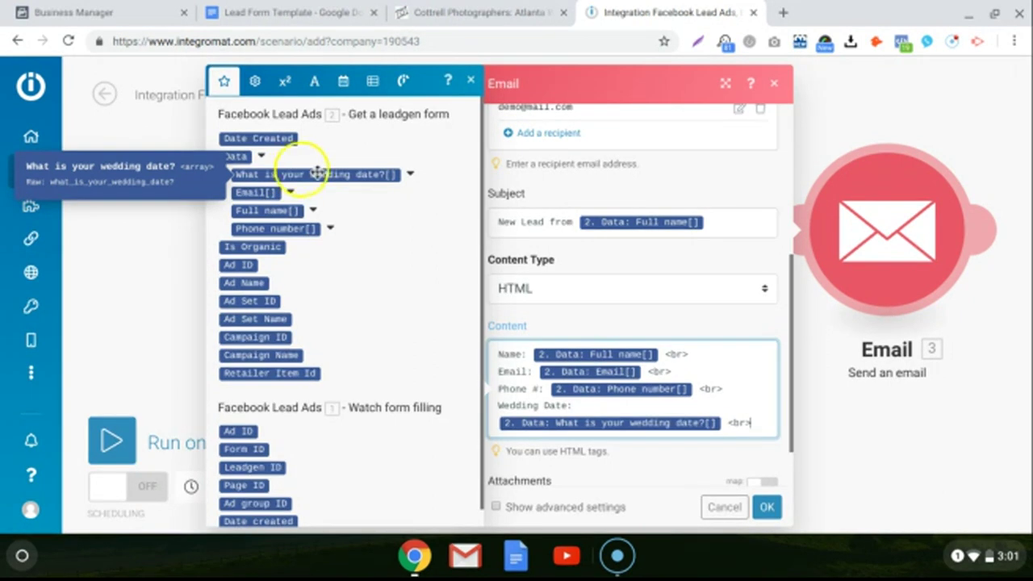
- Enable Show advanced settings on the Send an email module and review the extra email fields
scroll(576, 307, down, 1)
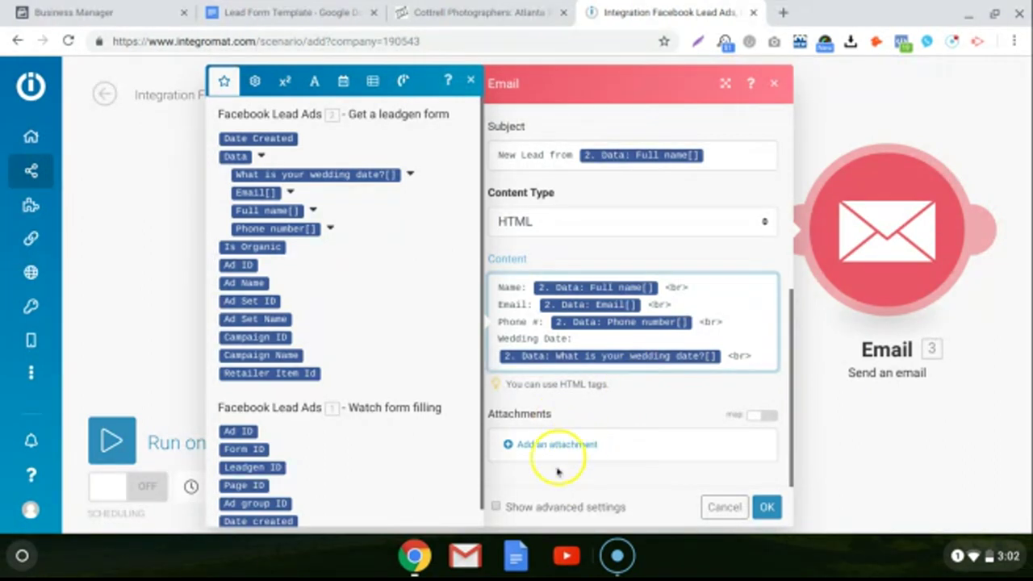
click(526, 507)
scroll(599, 380, down, 2)
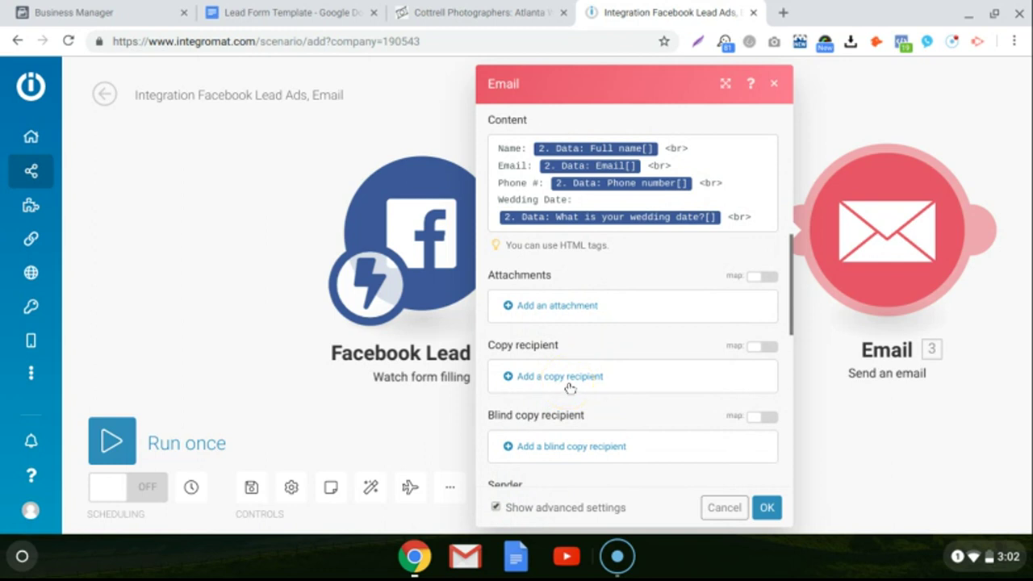
scroll(565, 445, down, 1)
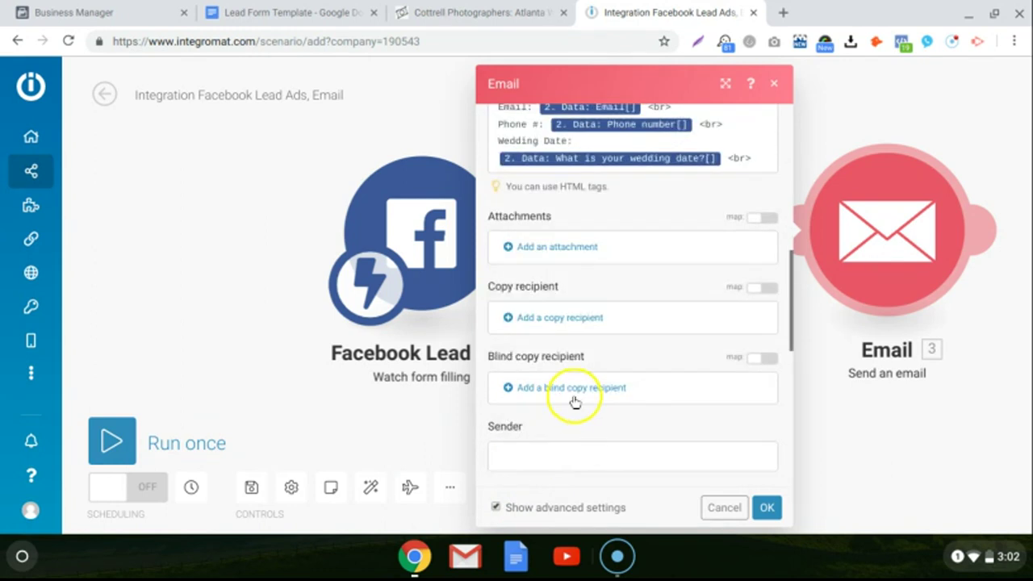
scroll(576, 354, down, 1)
scroll(576, 353, up, 4)
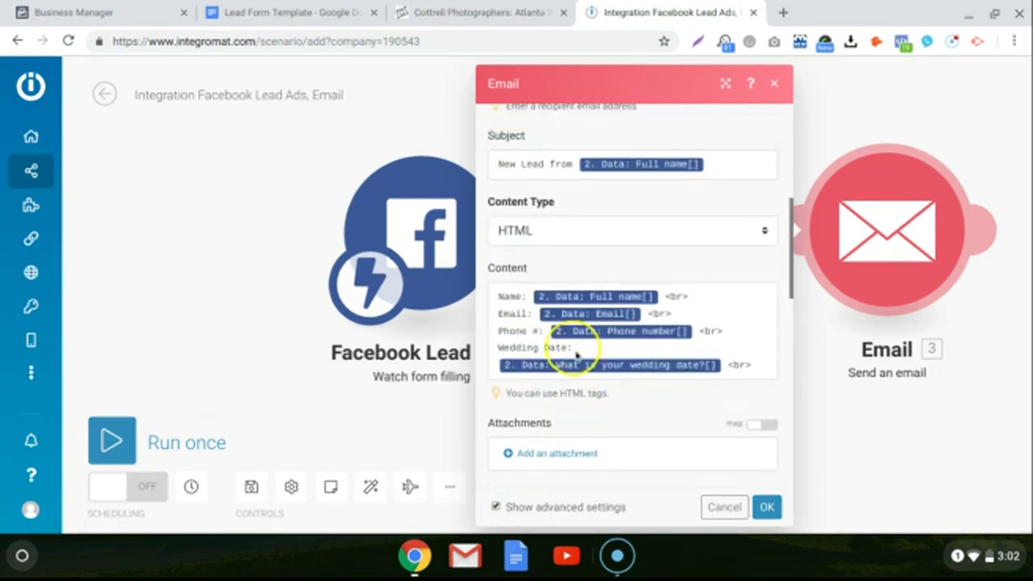
scroll(576, 355, up, 5)
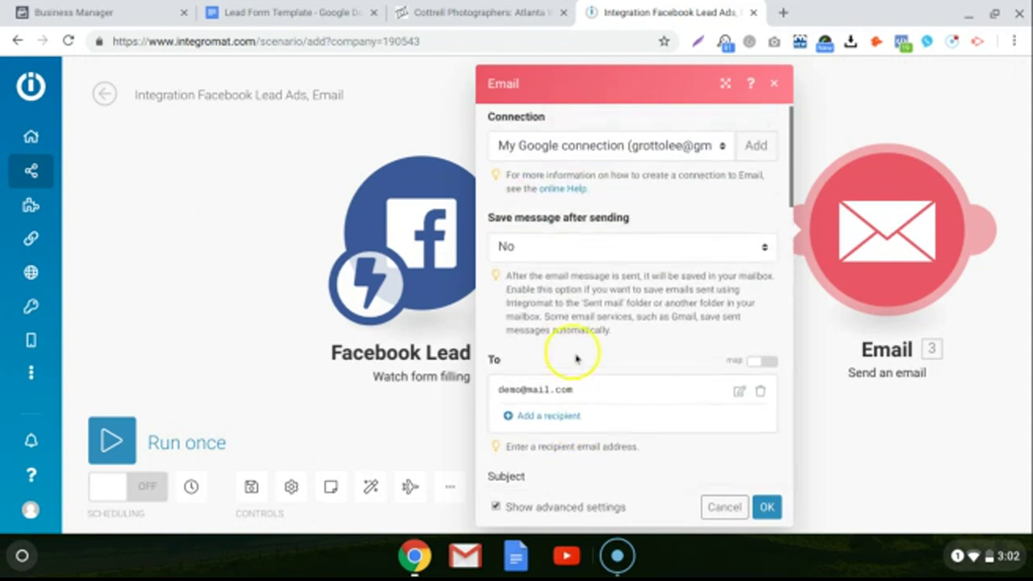
scroll(574, 358, down, 15)
scroll(571, 360, down, 2)
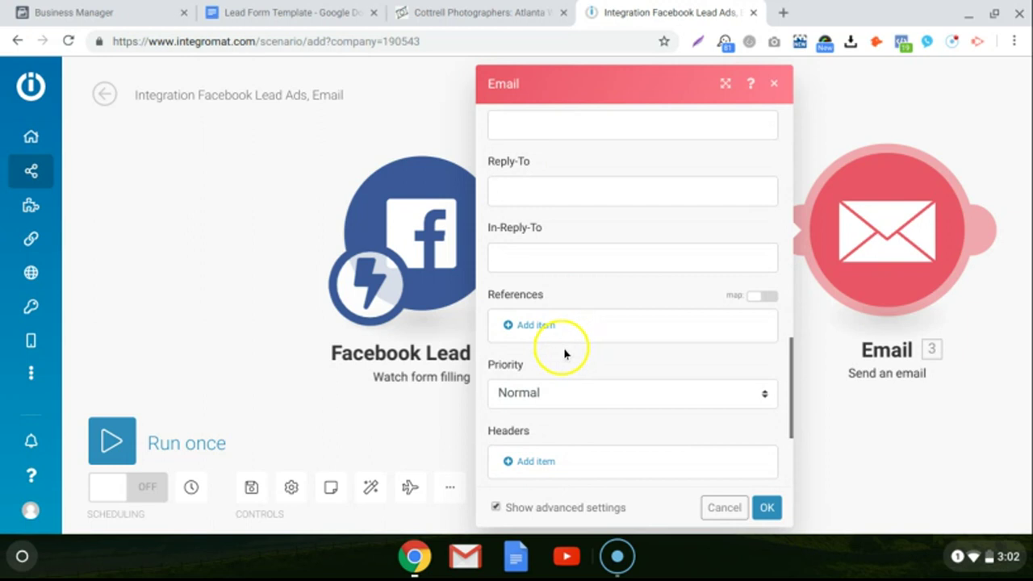
scroll(568, 355, up, 3)
scroll(569, 355, down, 5)
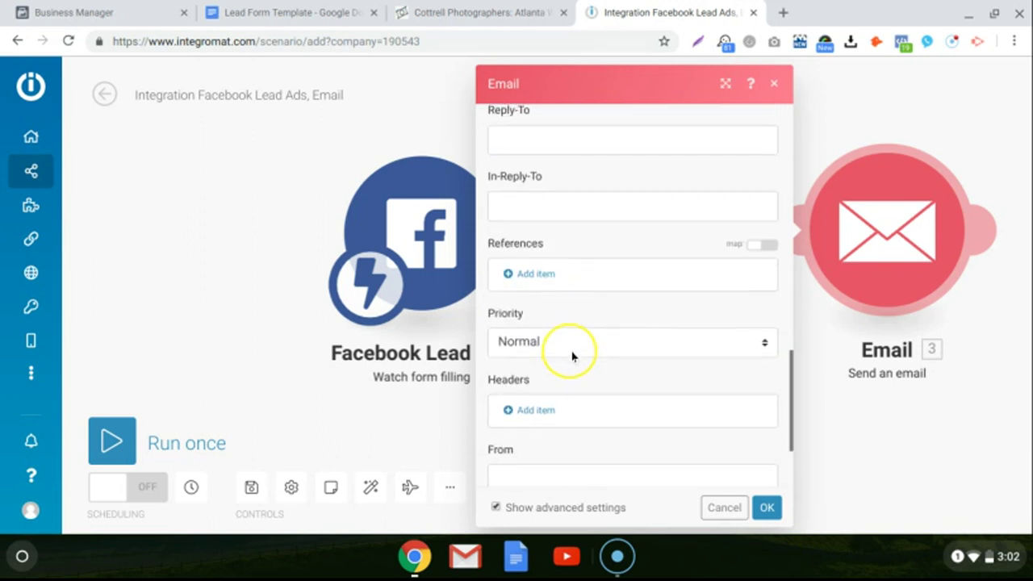
scroll(572, 351, up, 20)
scroll(583, 327, up, 4)
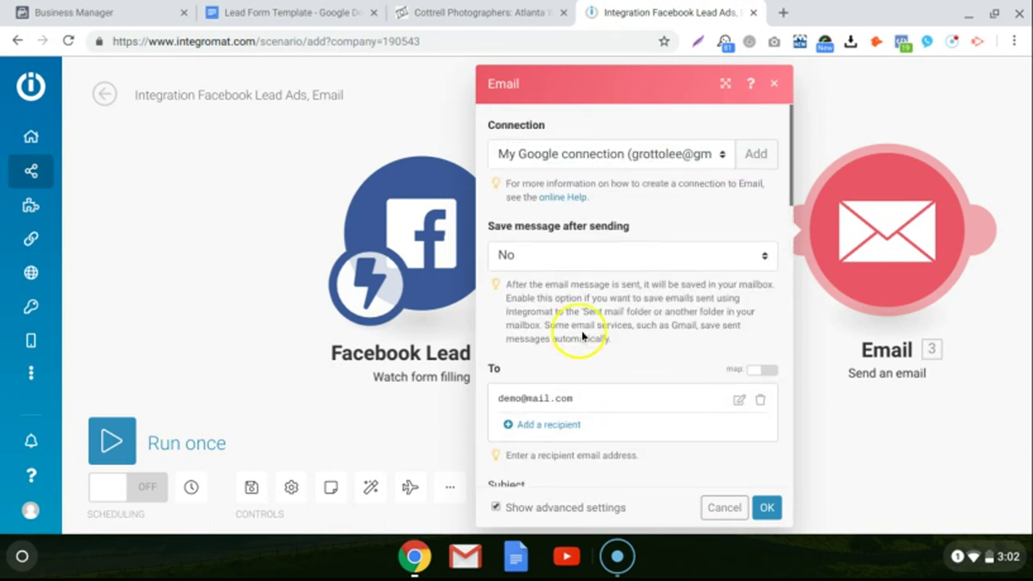
- Close the Email settings and drag Watch form filling, Get a leadgen form and Email into an even row
click(765, 508)
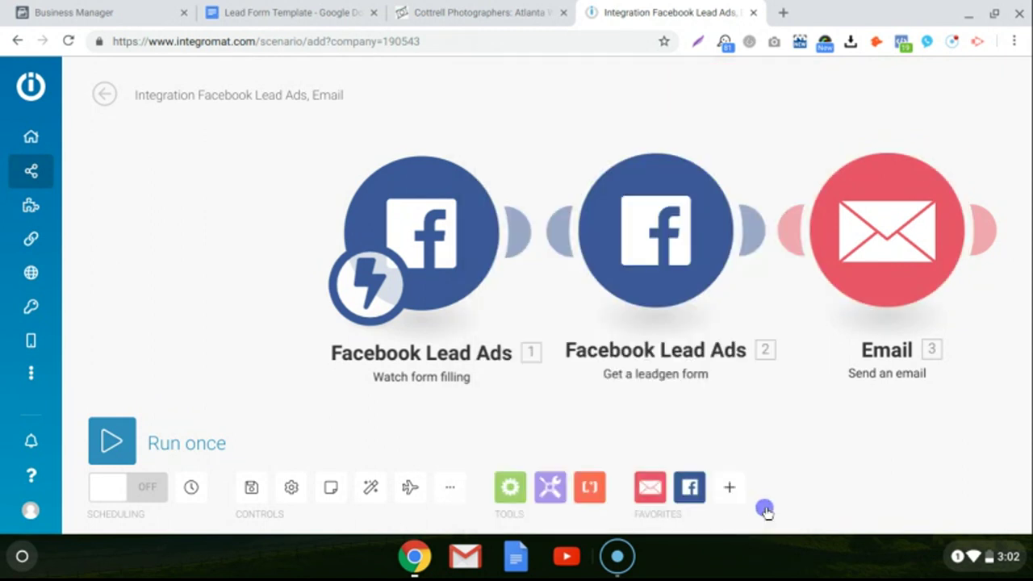
drag(502, 281, 362, 346)
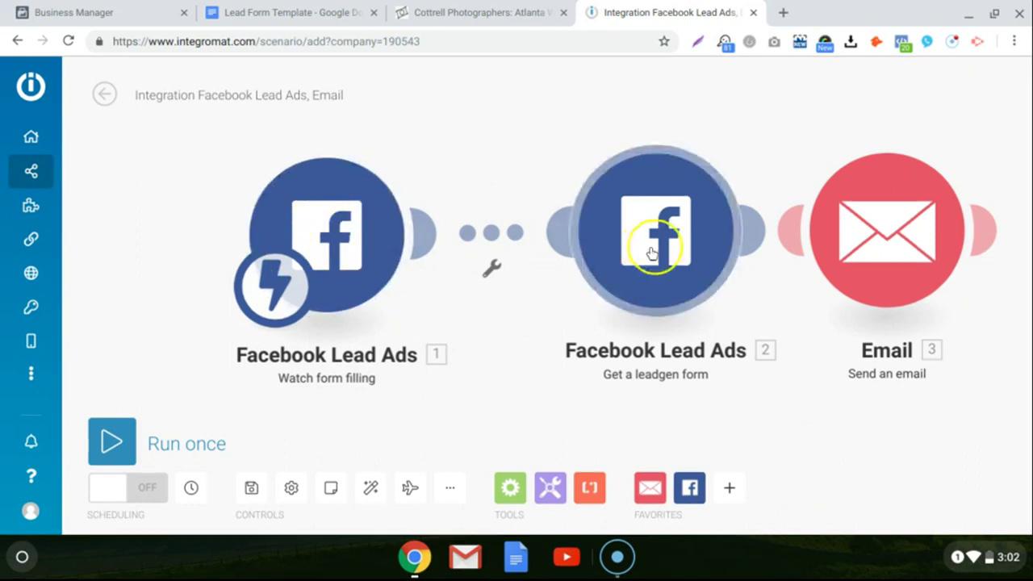
drag(651, 254, 594, 257)
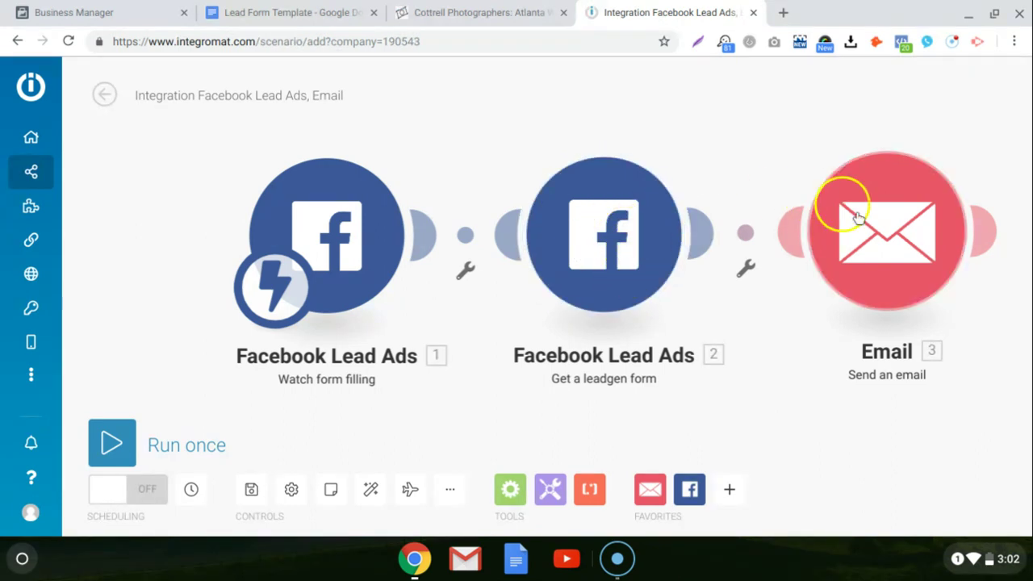
mouse_move(860, 219)
mouse_down()
mouse_move(871, 220)
mouse_move(841, 224)
mouse_up()
mouse_move(960, 242)
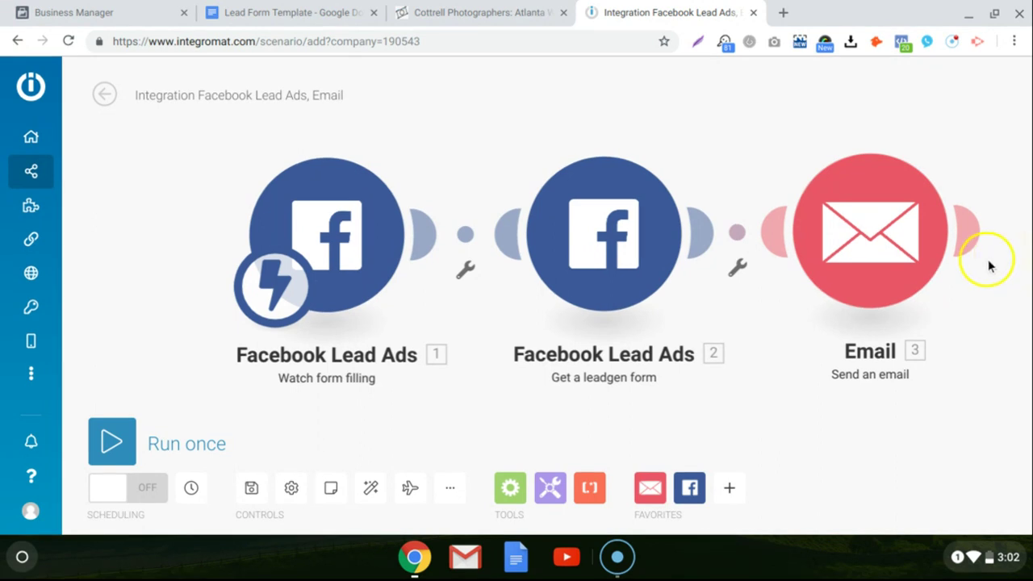
mouse_move(942, 260)
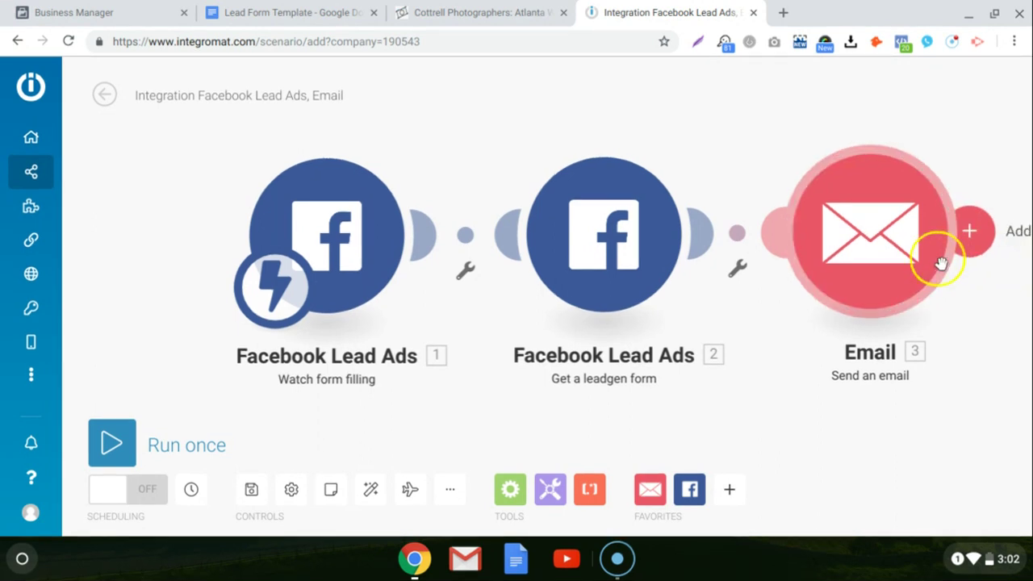
- Replace the scenario title with 'Mini Session Sequence' and save the scenario
double_click(246, 95)
triple_click(246, 96)
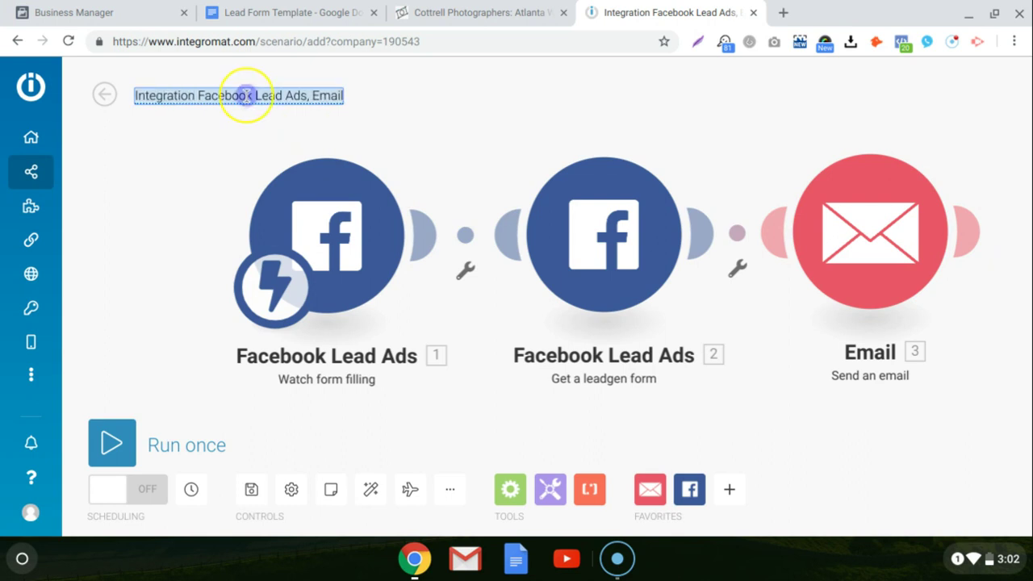
key(BackSpace)
text(M)
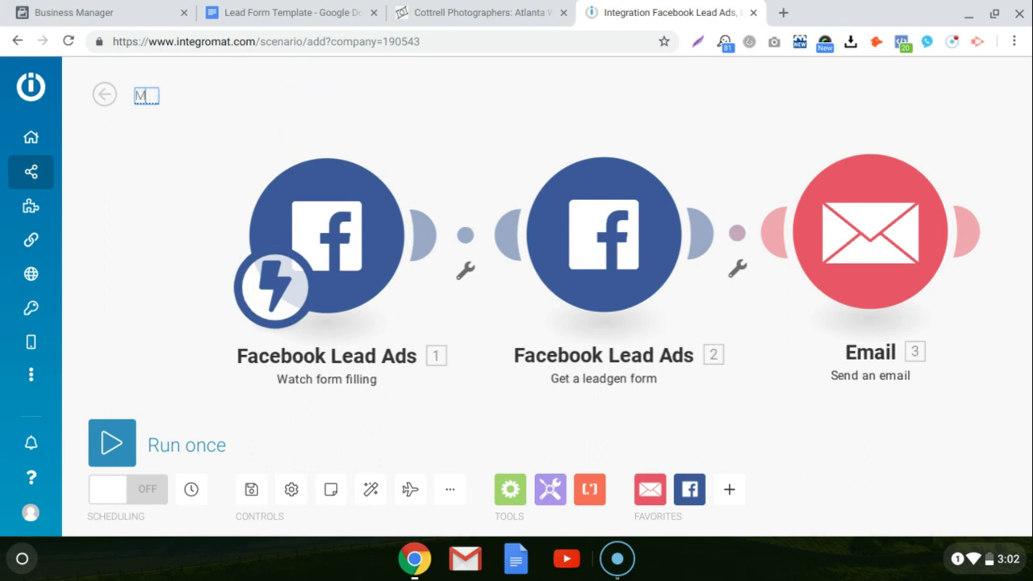
text(ini Session)
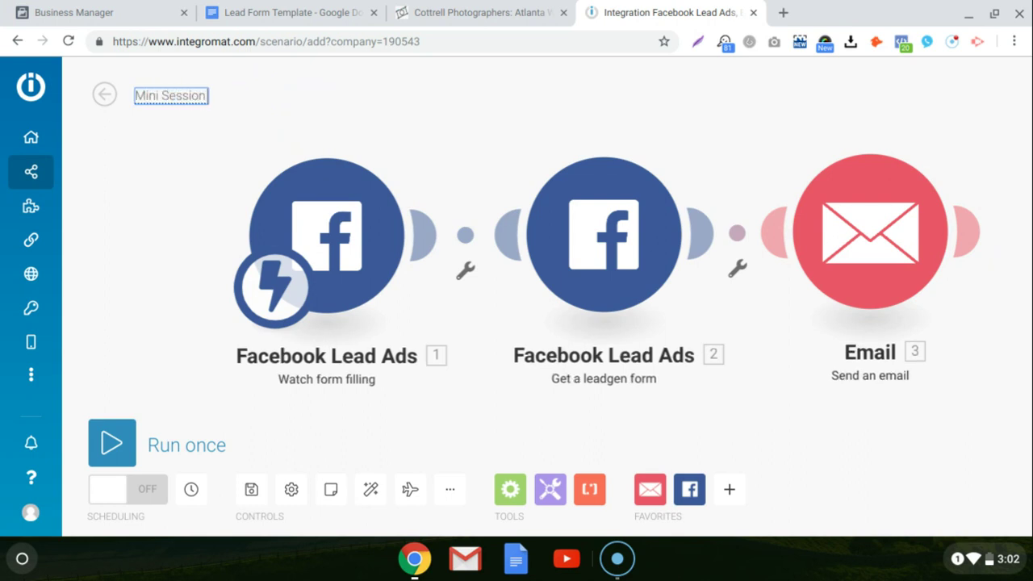
text( Sequence)
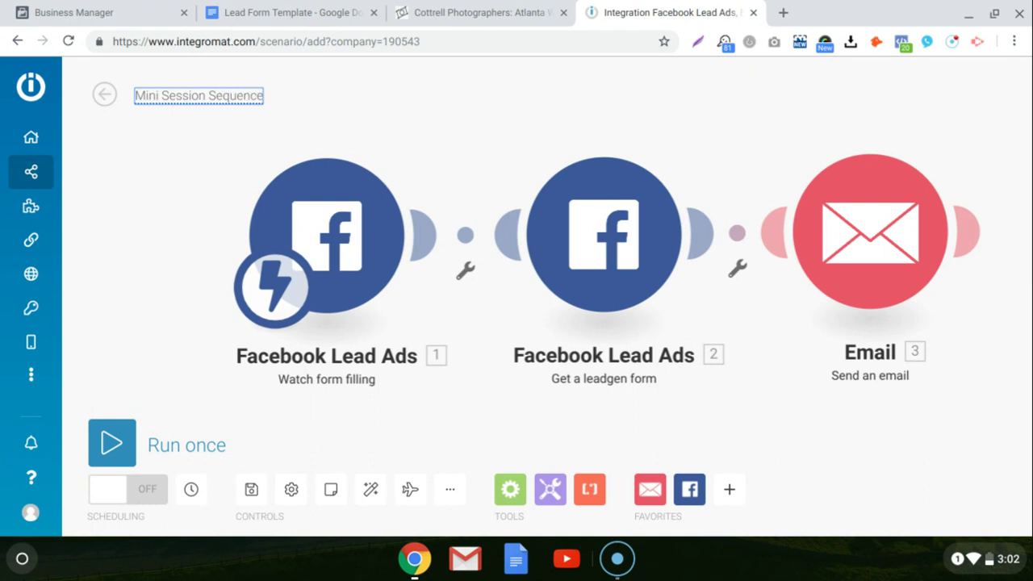
click(455, 107)
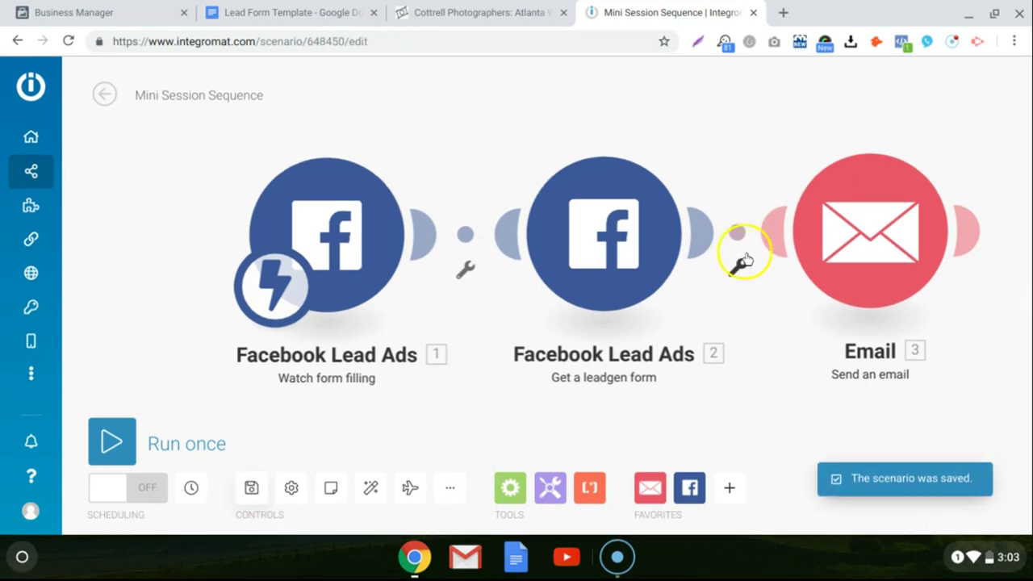
- Switch the scenario's scheduling ON with Run scenario set to Immediately
click(116, 505)
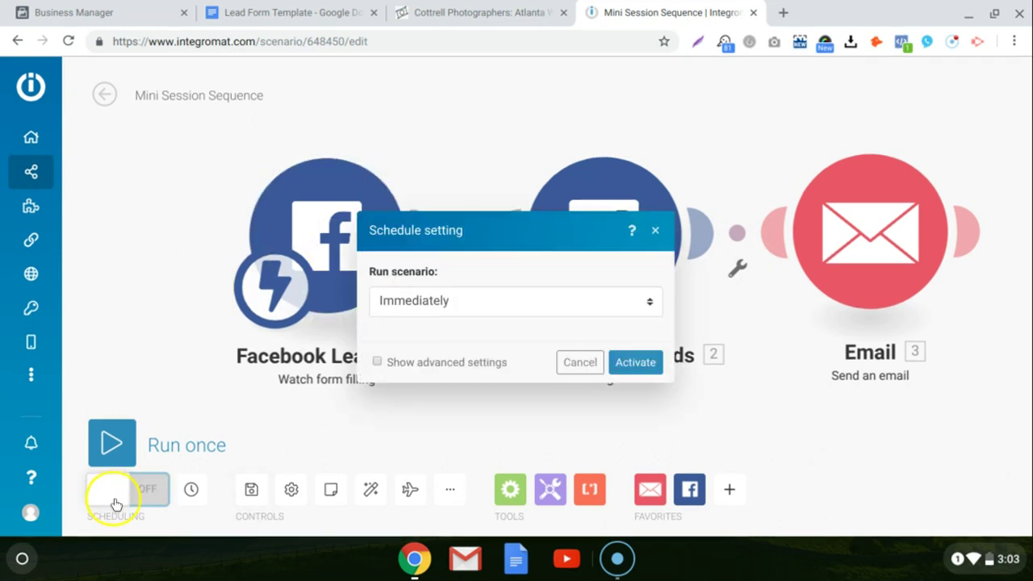
click(636, 362)
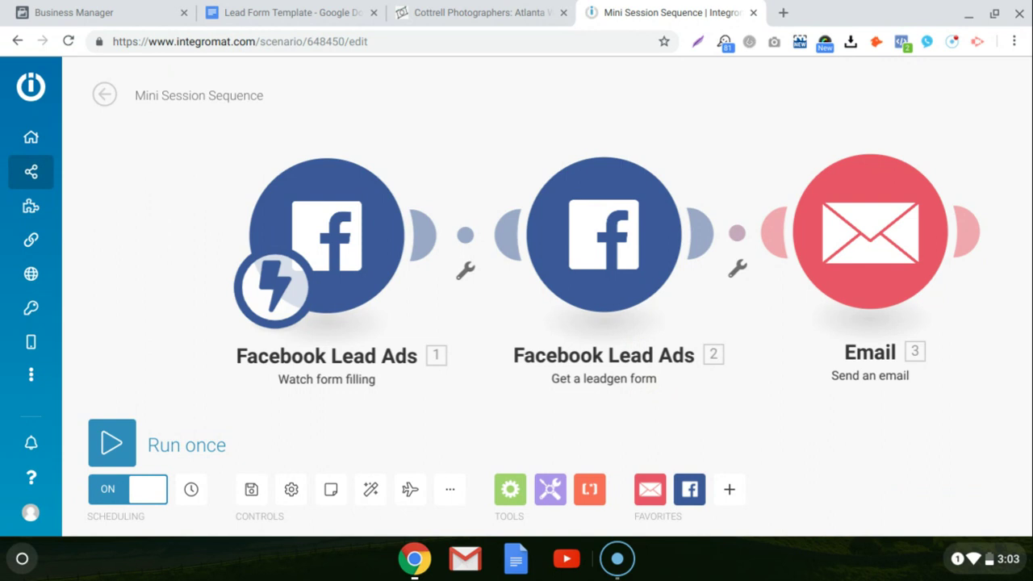
- Go back to the Mini Session Sequence overview page showing the scenario ON with no runs yet
click(104, 96)
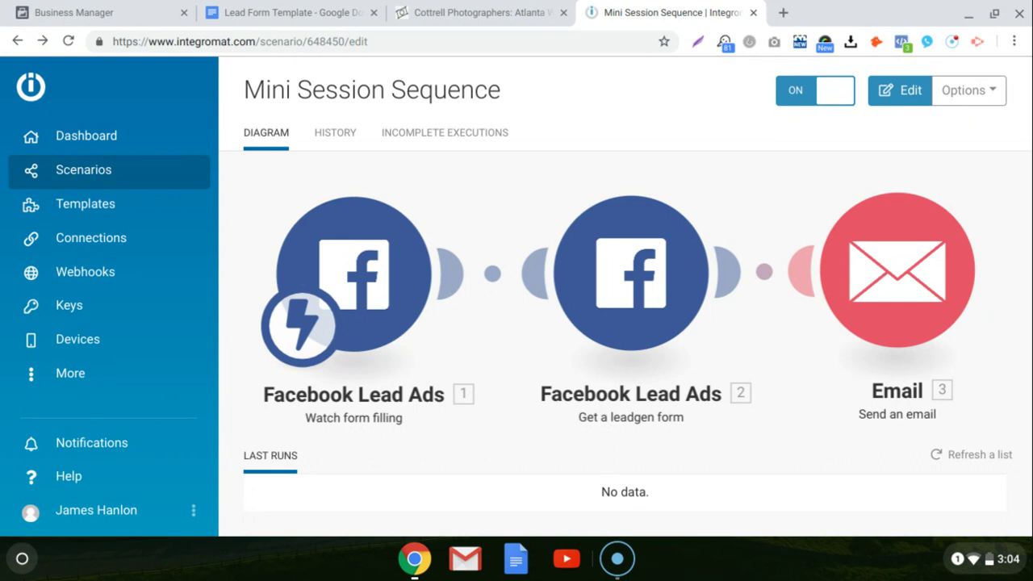
click(352, 234)
click(350, 233)
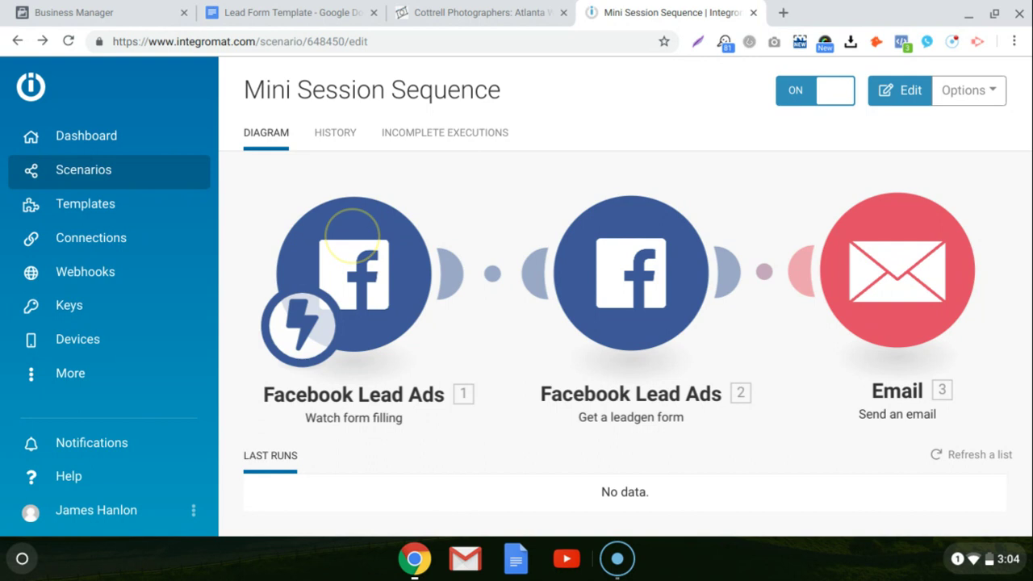